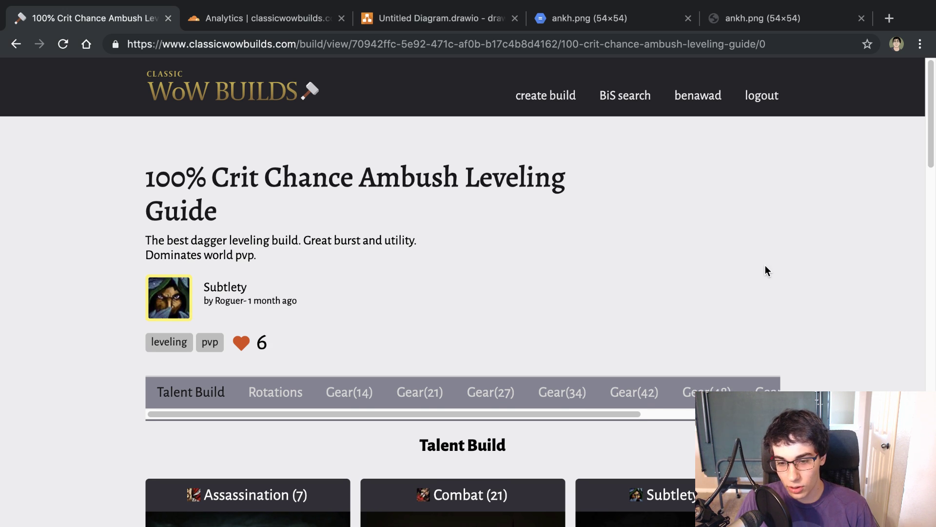
Scroll to the Ambush guide's 7/21/23 talent build and read the talent tooltips.
scroll(765, 265, "down", 3)
scroll(838, 280, "down", 7)
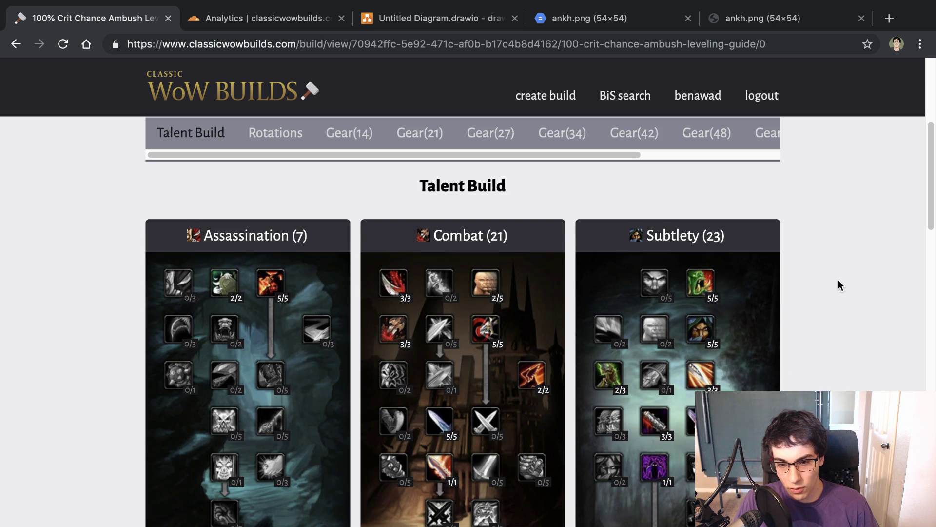
scroll(839, 281, "down", 1)
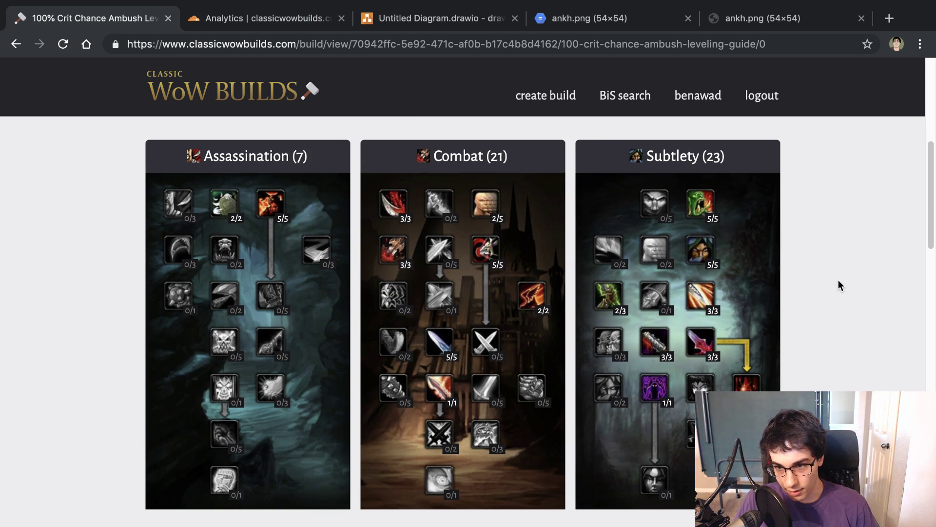
scroll(839, 285, "down", 1)
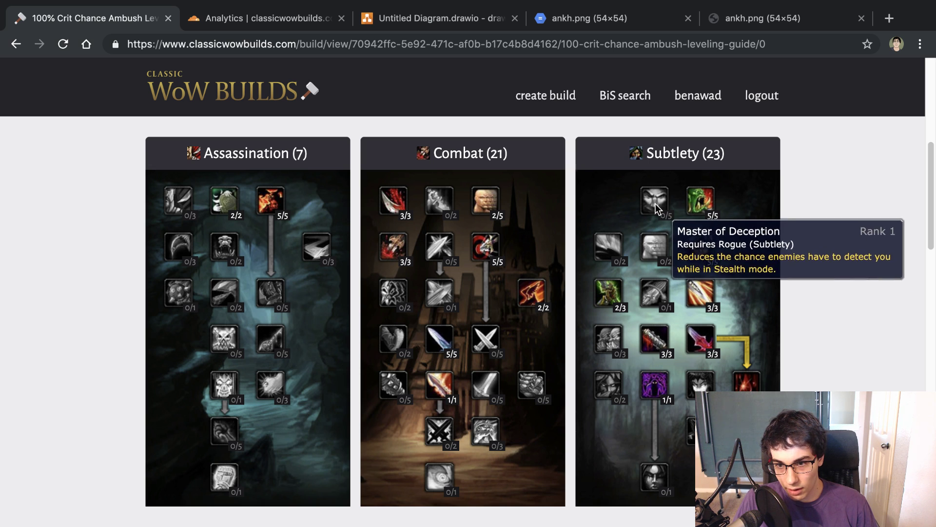
mouse_move(661, 348)
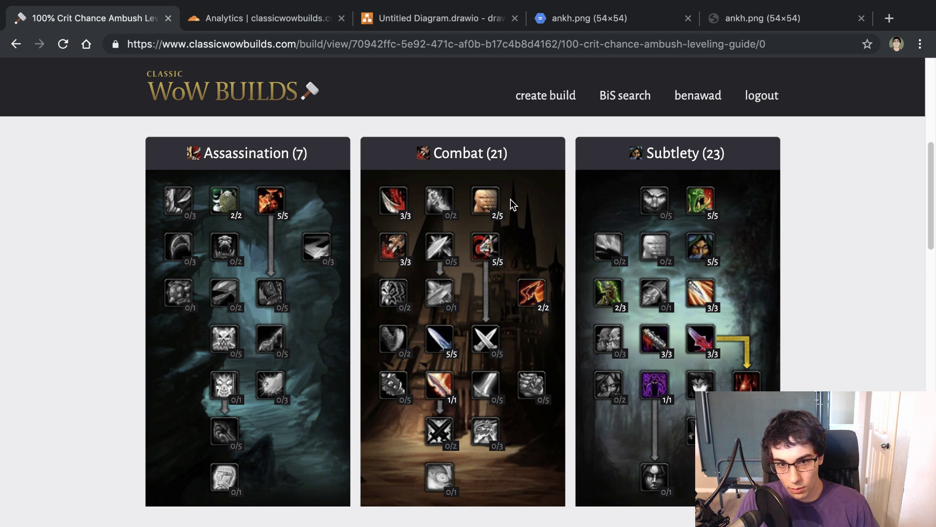
mouse_move(440, 242)
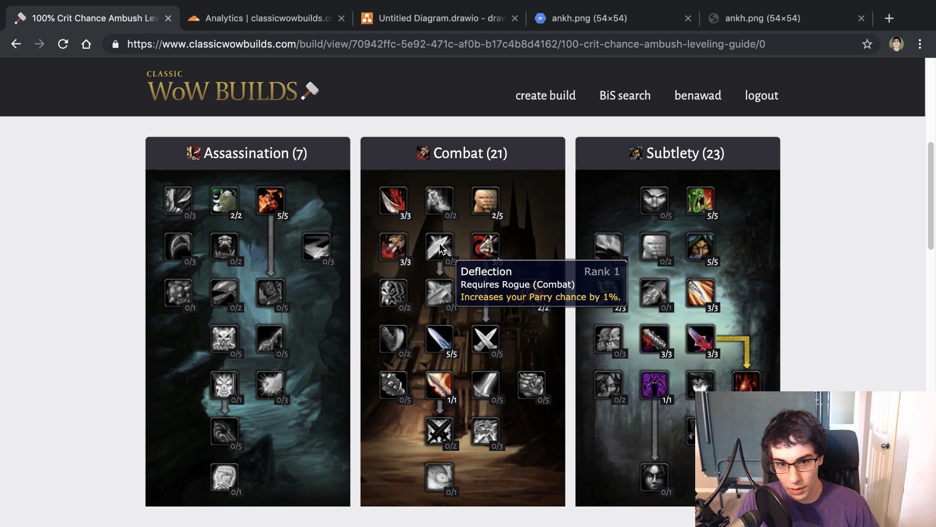
mouse_move(389, 304)
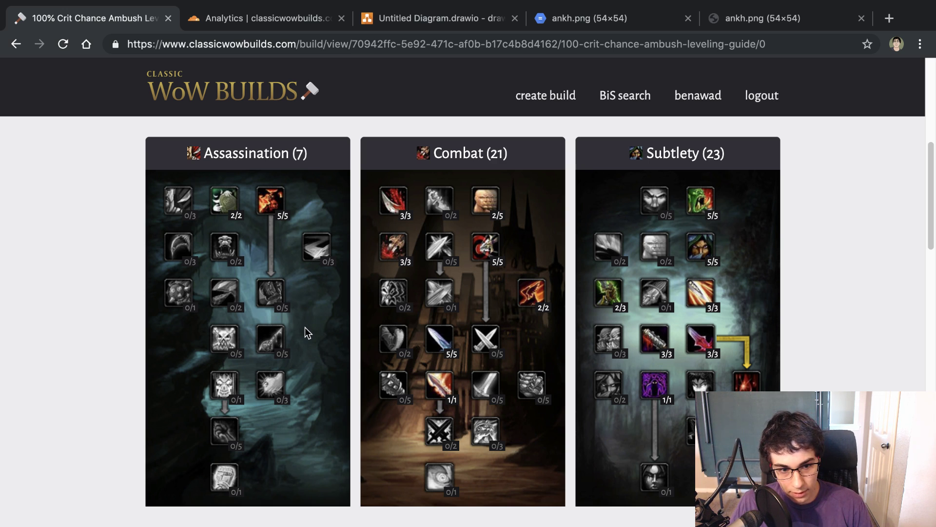
mouse_move(269, 296)
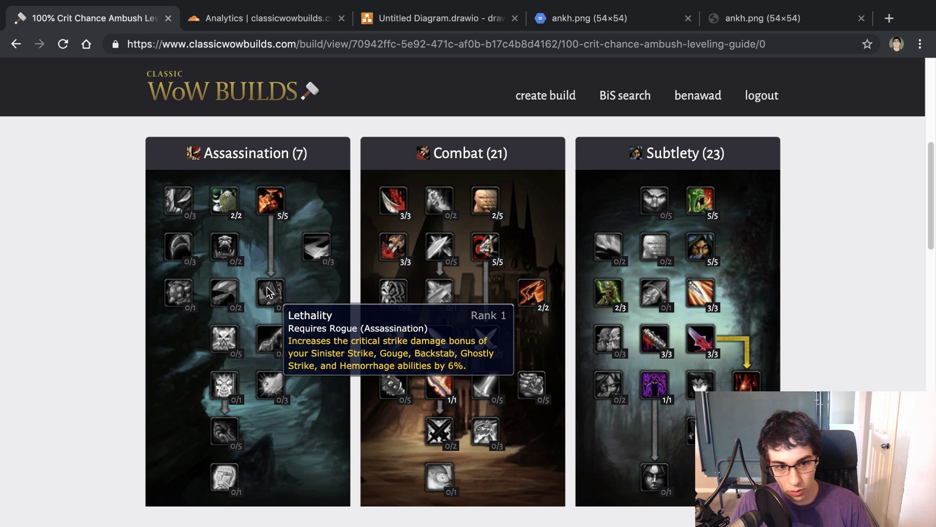
mouse_move(233, 250)
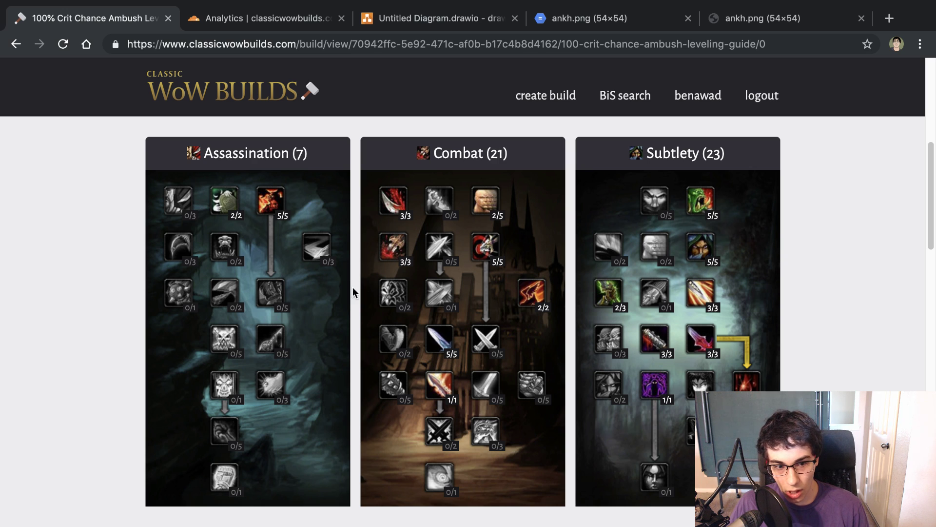
scroll(354, 302, "down", 1)
scroll(356, 320, "up", 2)
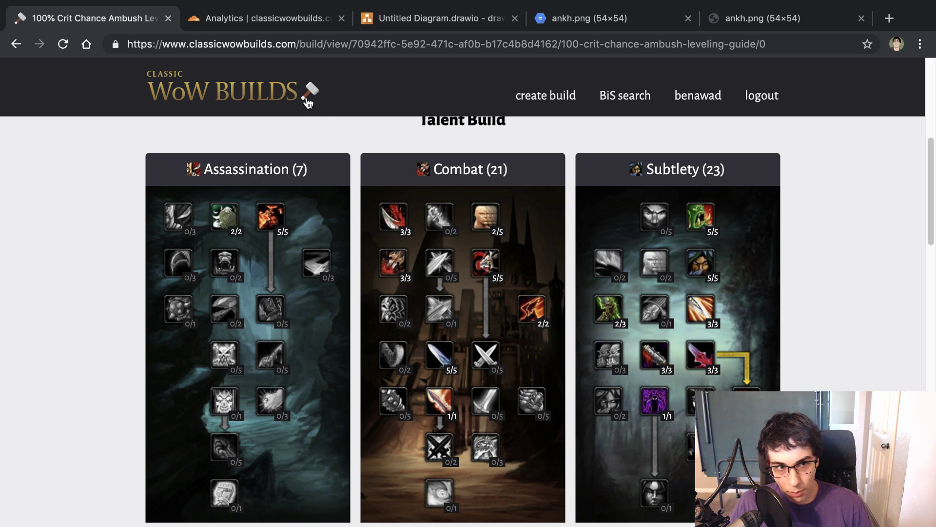
Highlight the total, cached and uncached request counts in Cloudflare traffic analytics.
left_click(291, 27)
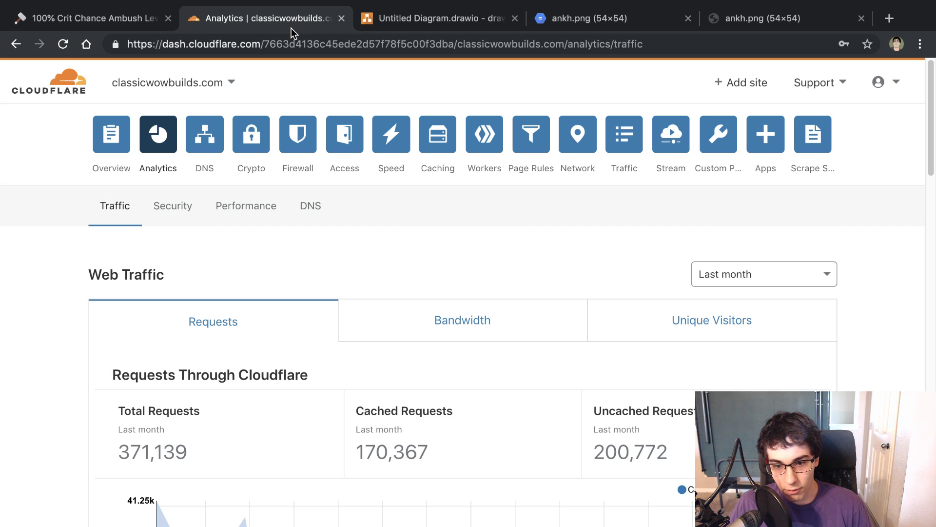
scroll(456, 334, "down", 2)
scroll(455, 332, "down", 3)
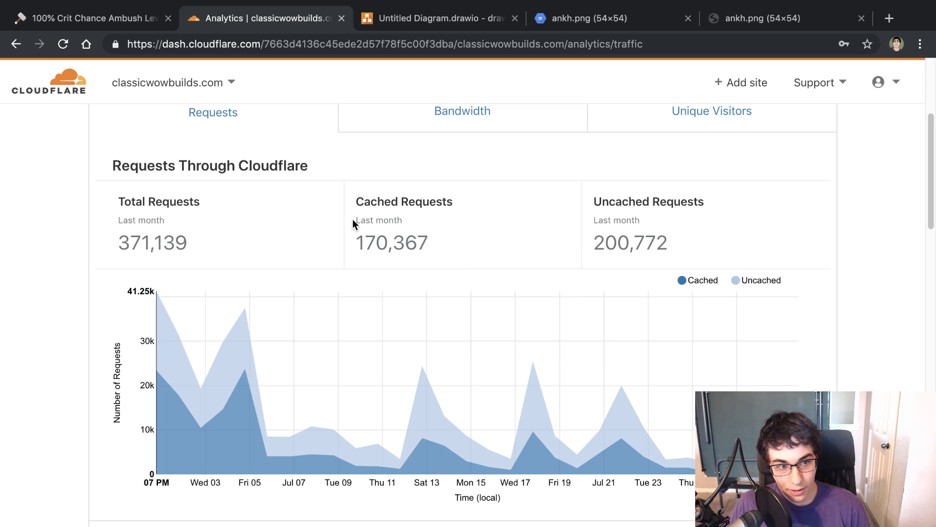
double_click(136, 242)
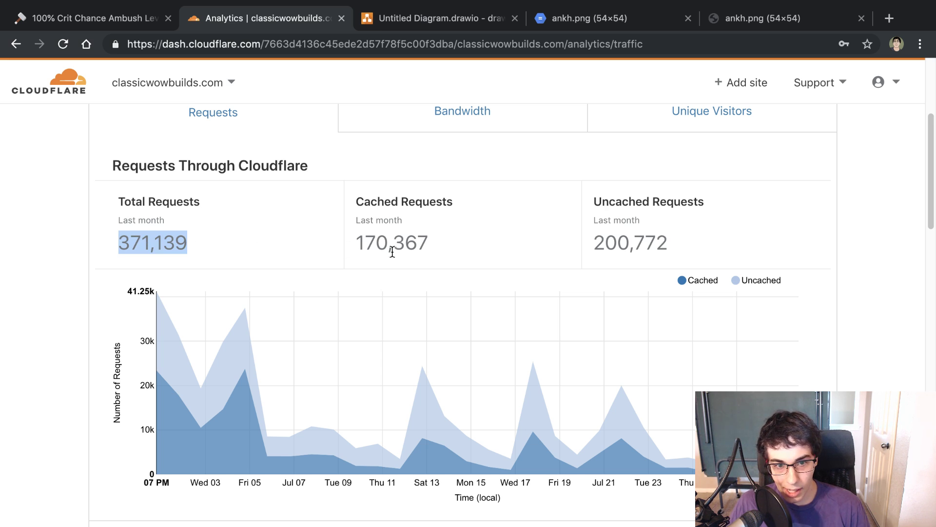
left_click_drag(358, 240, 432, 245)
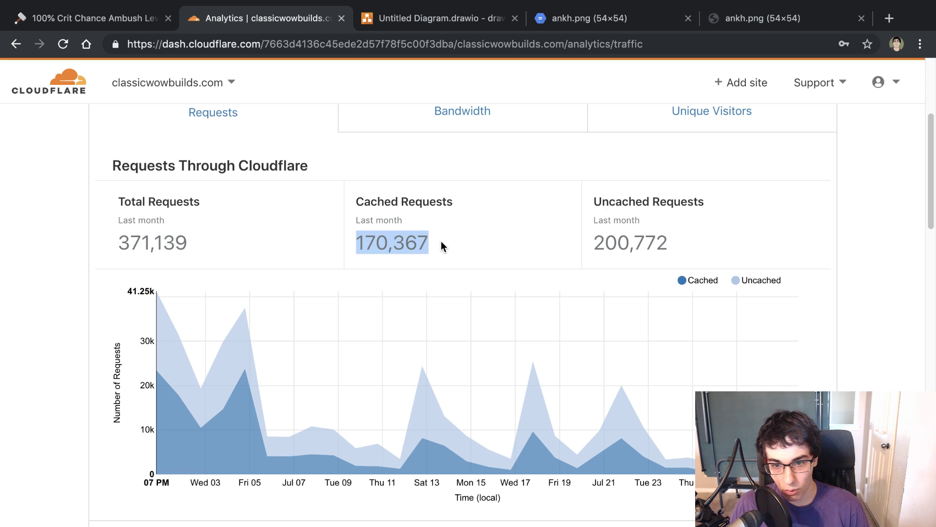
left_click(597, 241)
double_click(614, 244)
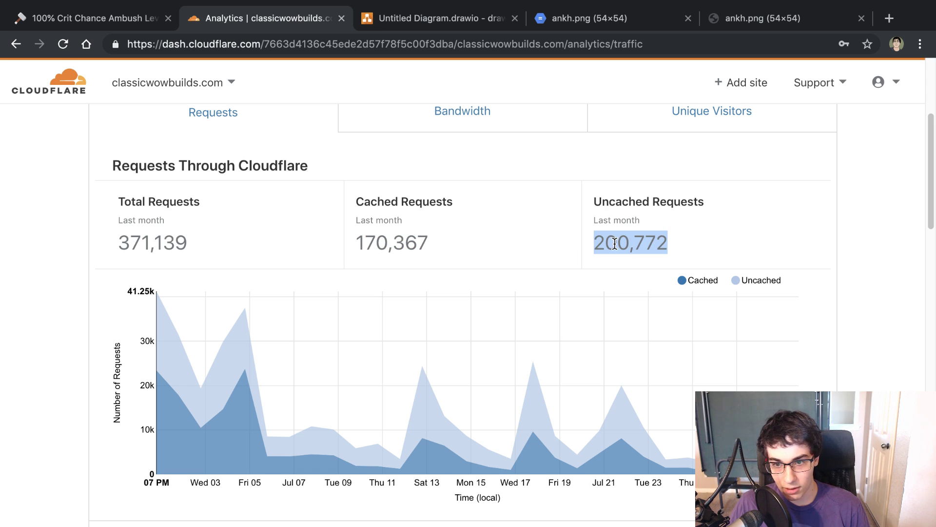
left_click(605, 168)
scroll(603, 236, "up", 1)
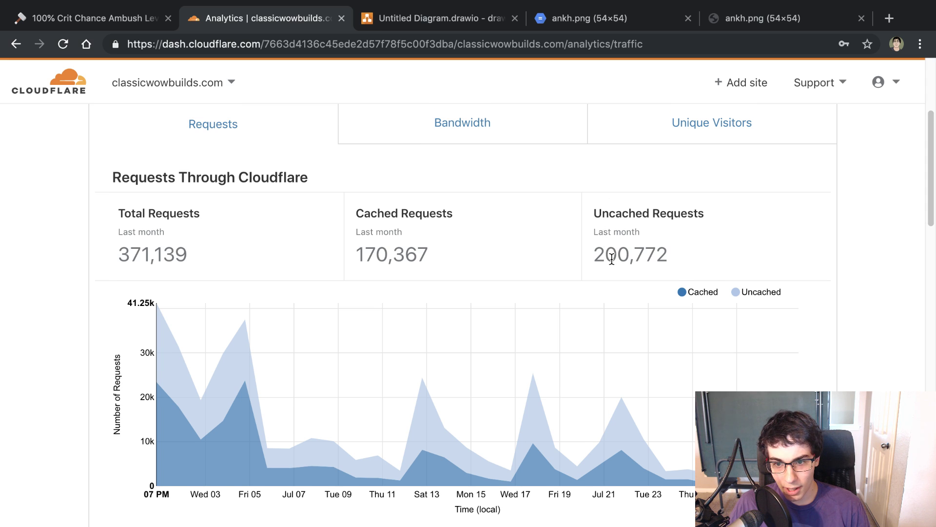
double_click(612, 254)
left_click(579, 186)
scroll(579, 188, "up", 1)
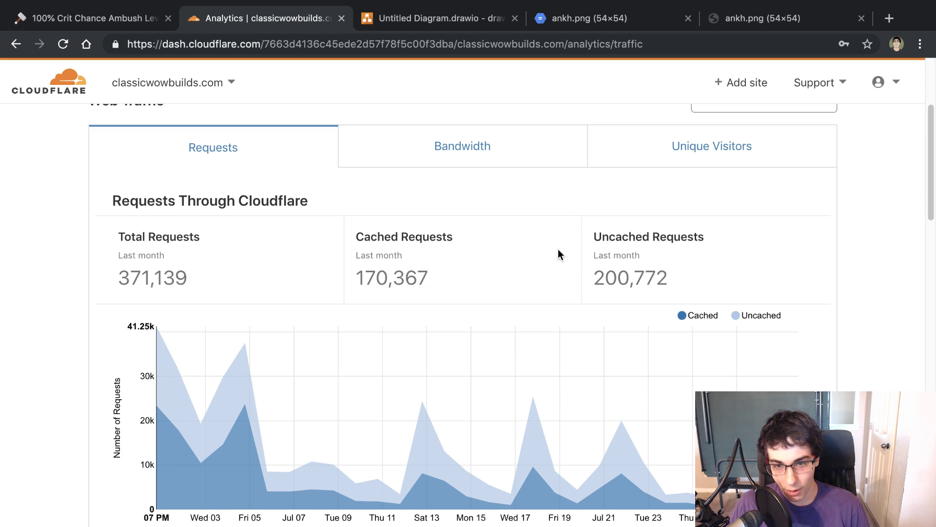
Switch analytics to bandwidth and highlight the 429.42 MB cached figure.
left_click(386, 151)
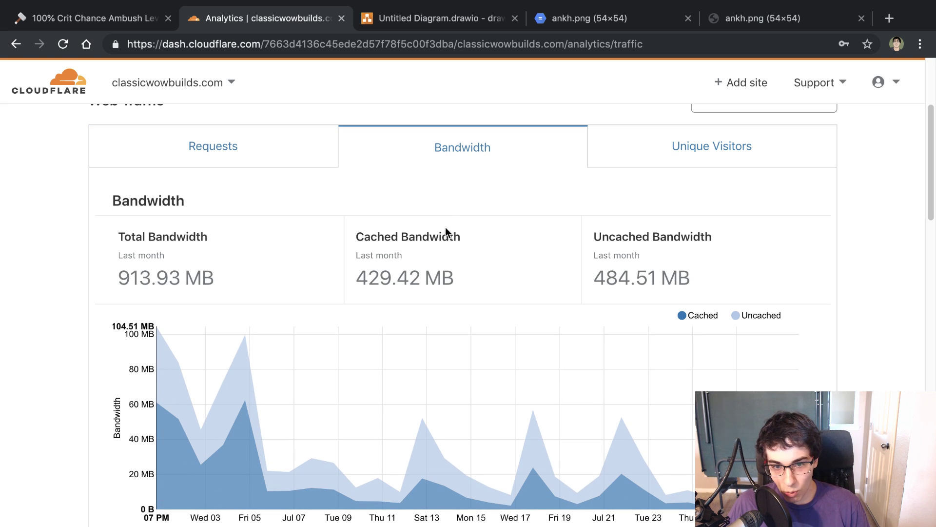
left_click_drag(478, 277, 349, 277)
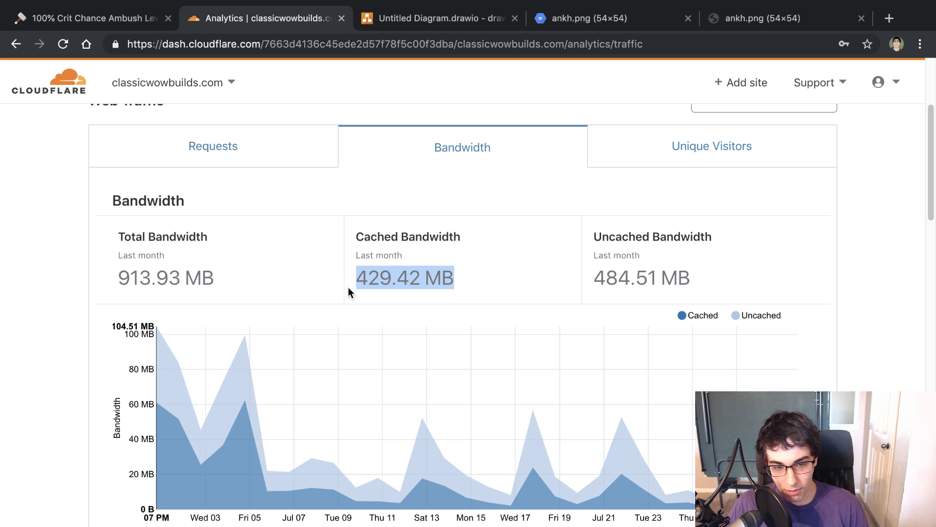
left_click(462, 195)
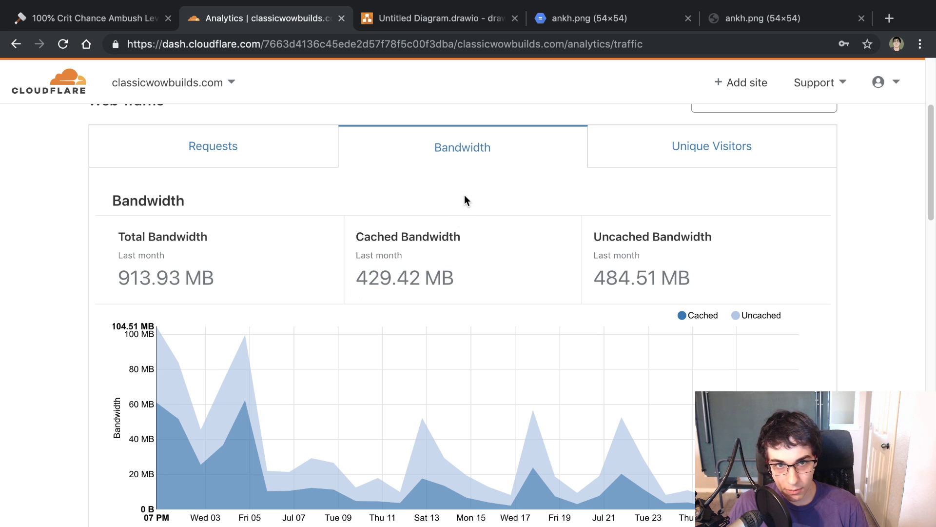
scroll(458, 116, "up", 1)
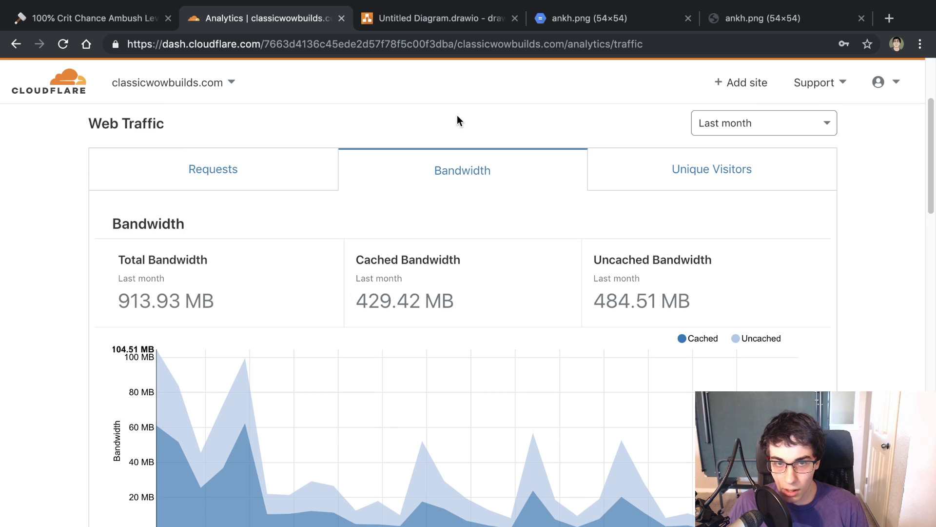
Select the No CDN sketch, its stick figure and server cylinder, then deselect.
left_click(442, 20)
scroll(643, 210, "up", 1)
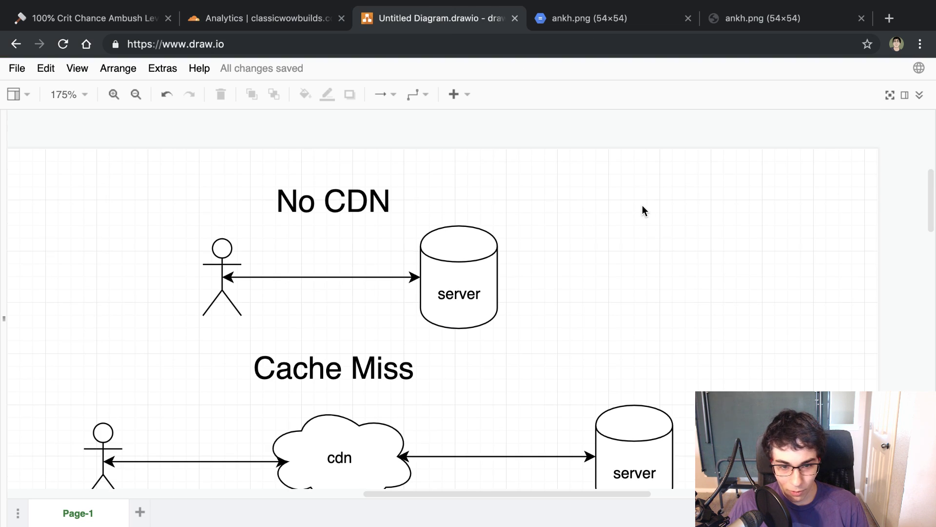
left_click_drag(135, 175, 628, 352)
left_click(624, 226)
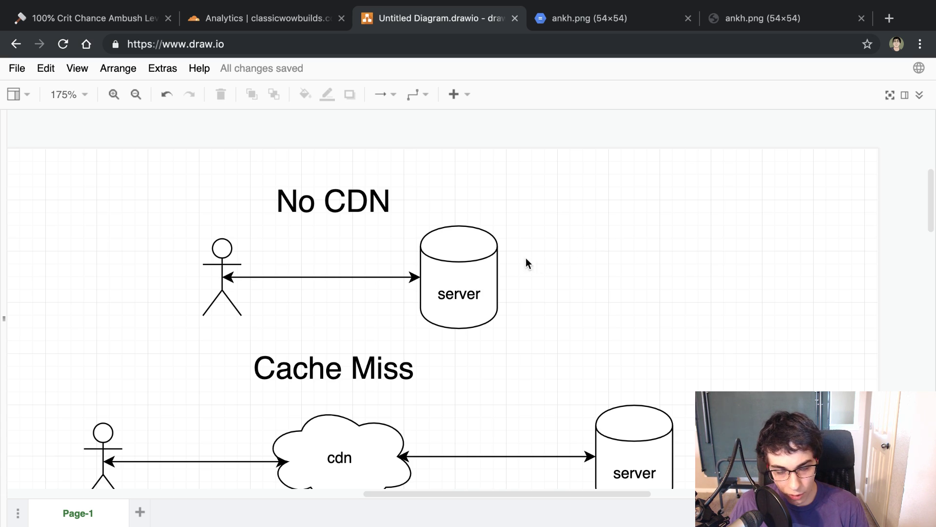
left_click(219, 253)
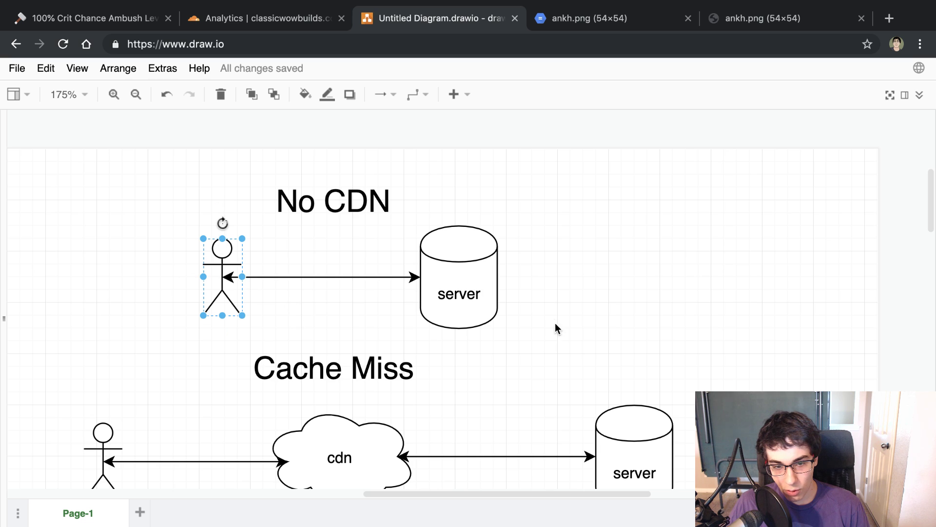
left_click(472, 256)
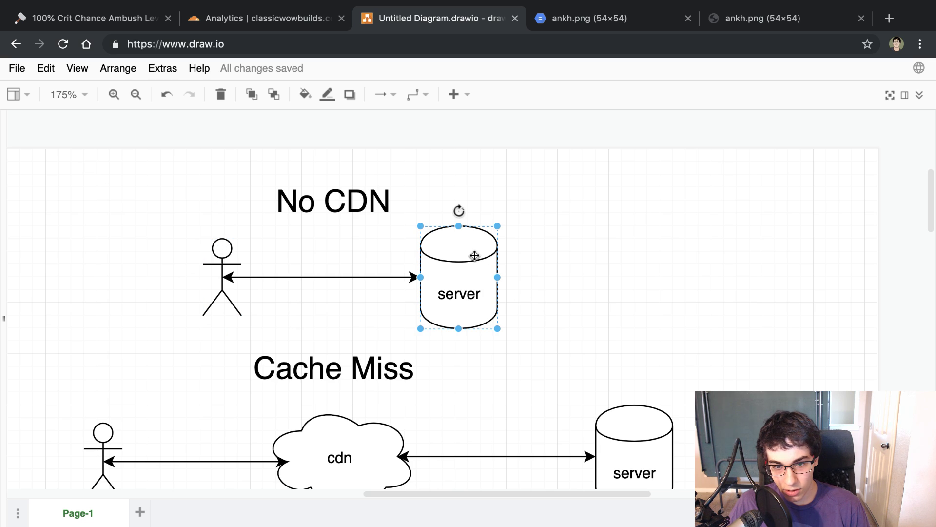
left_click(220, 253)
left_click(566, 253)
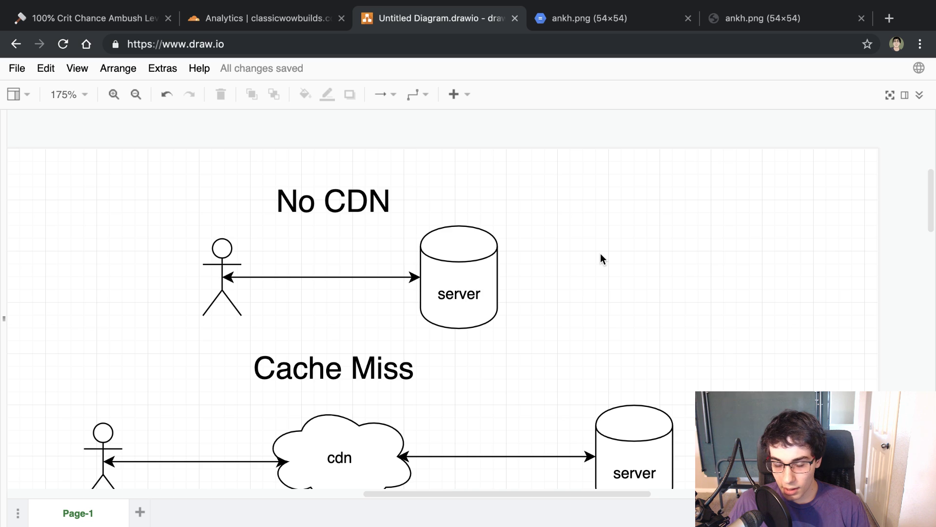
scroll(598, 257, "down", 3)
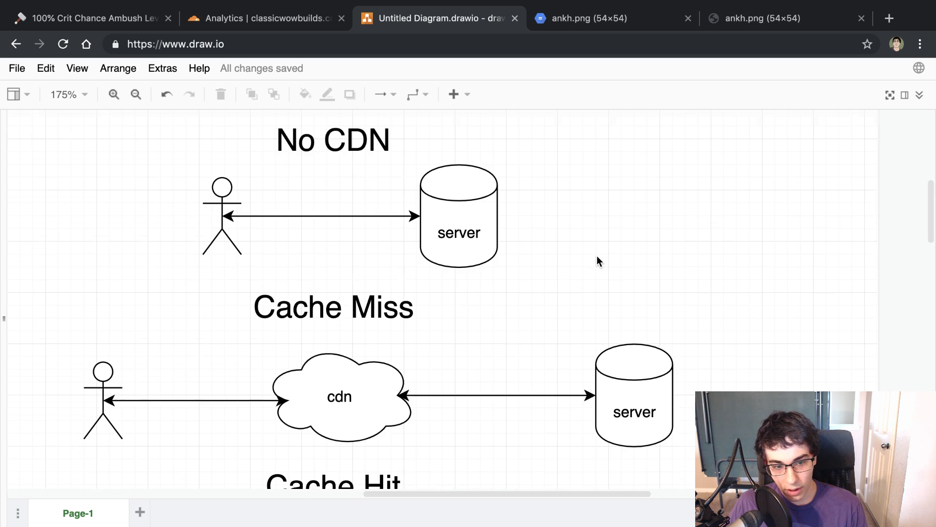
scroll(599, 262, "down", 2)
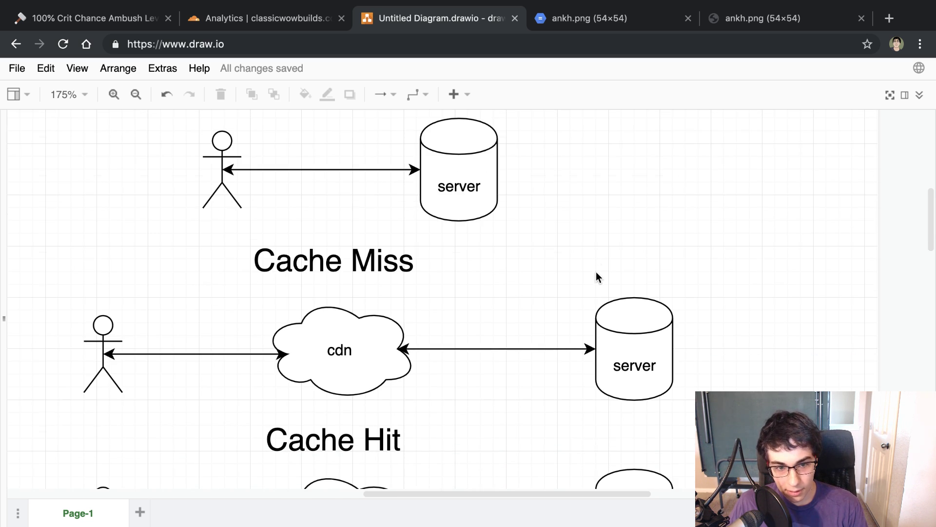
left_click(378, 251)
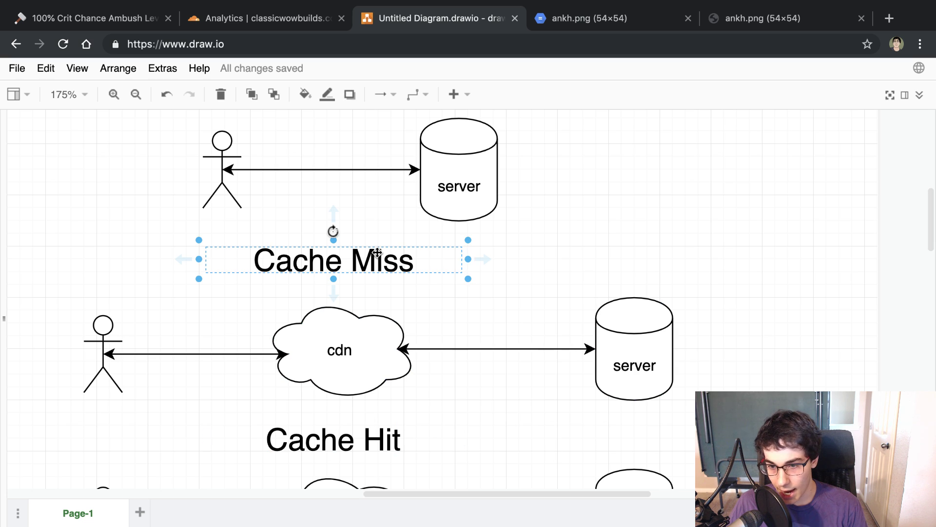
left_click(477, 266)
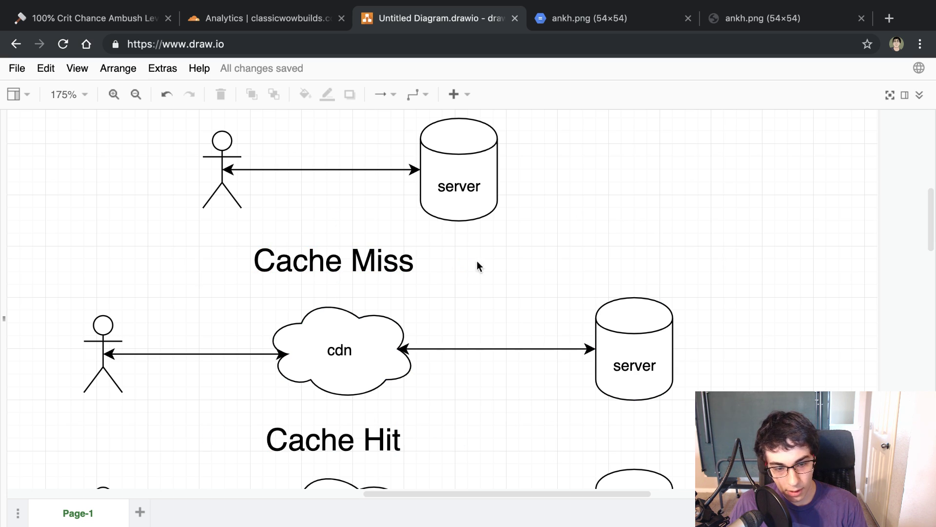
left_click(102, 328)
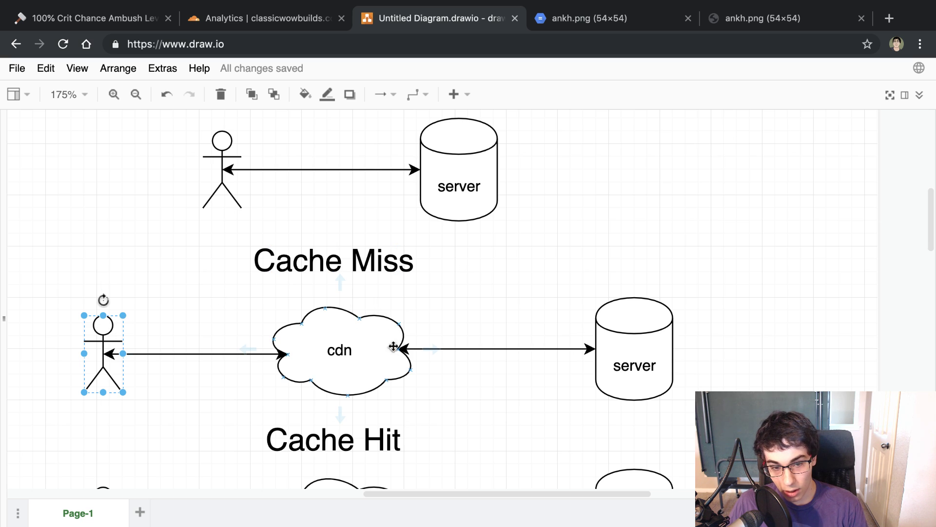
left_click(336, 341)
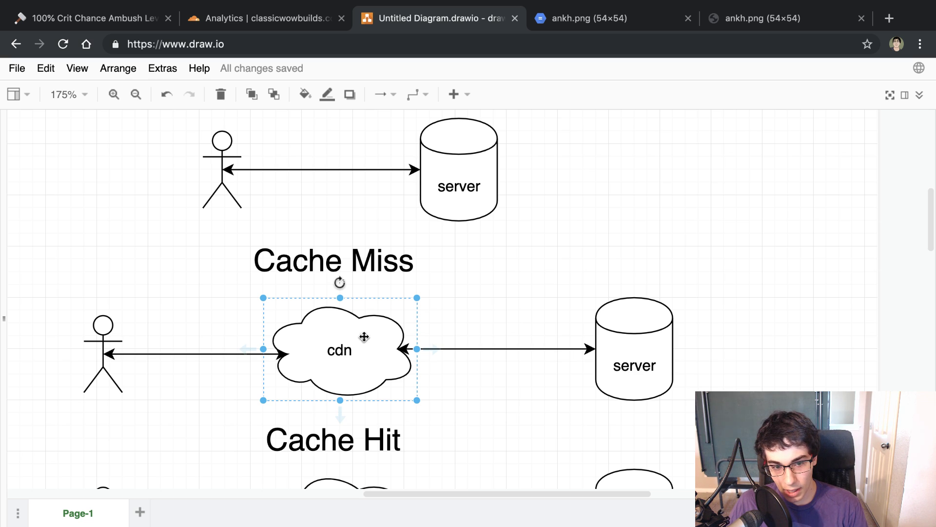
left_click(662, 338)
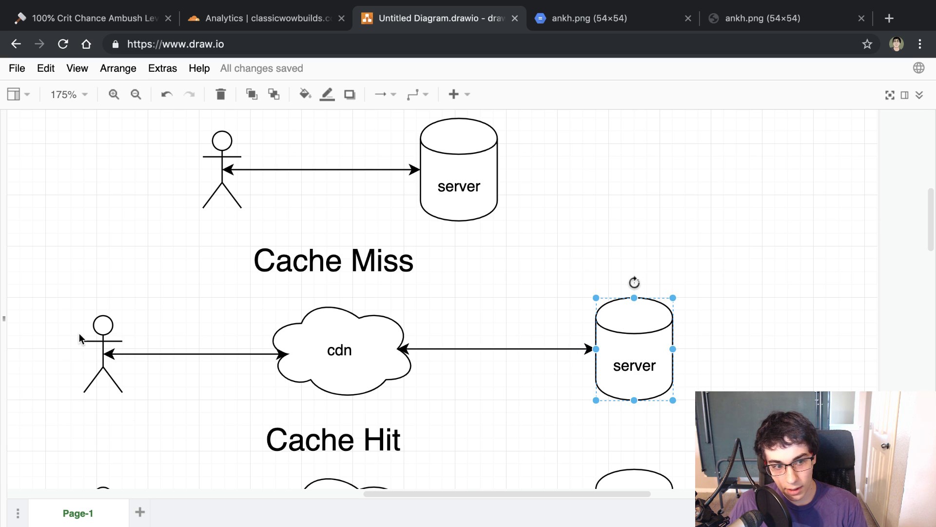
left_click(333, 355)
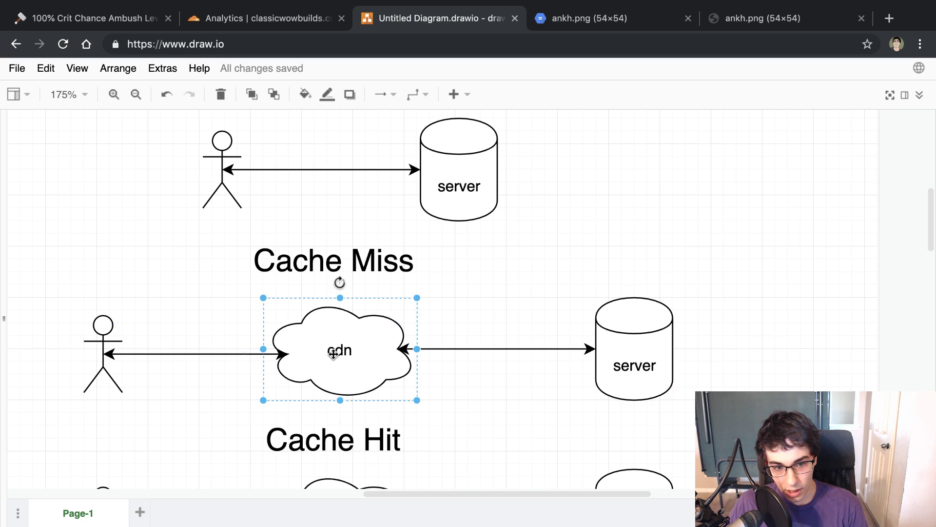
left_click(102, 334)
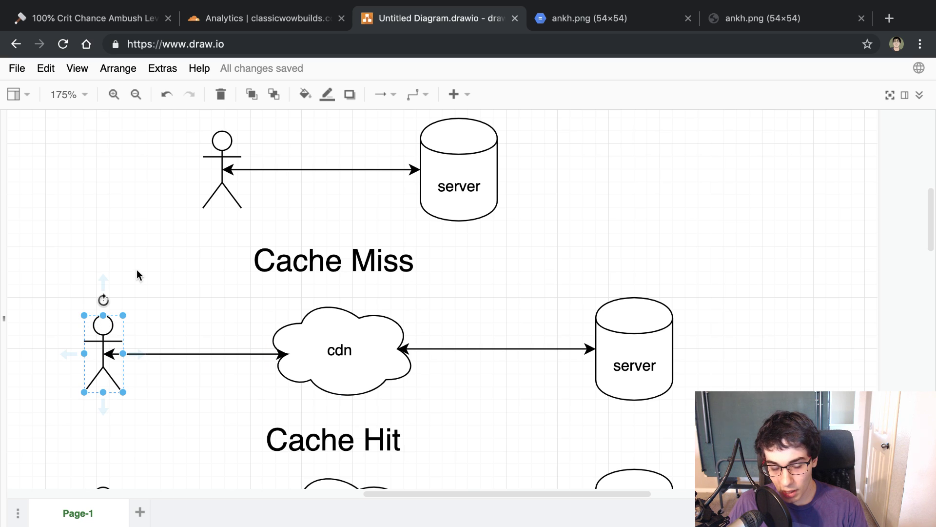
left_click(137, 268)
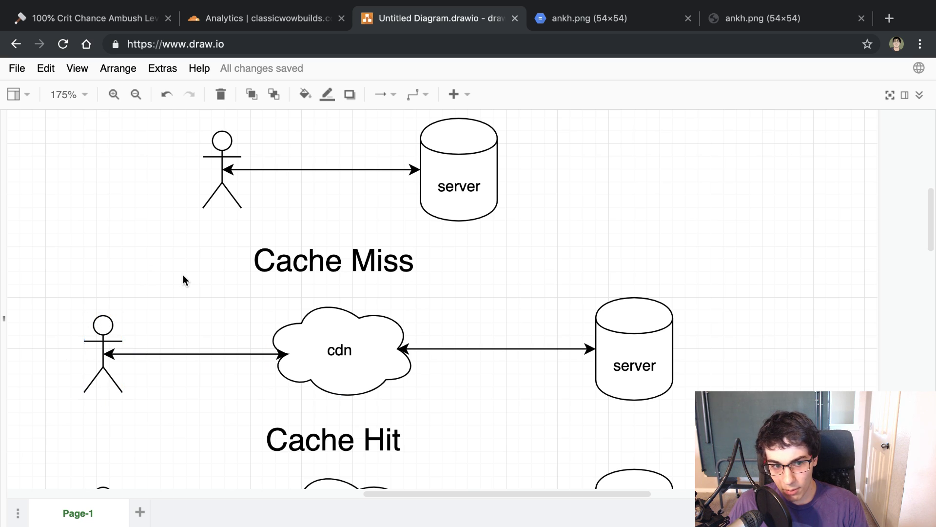
left_click(313, 254)
left_click(525, 243)
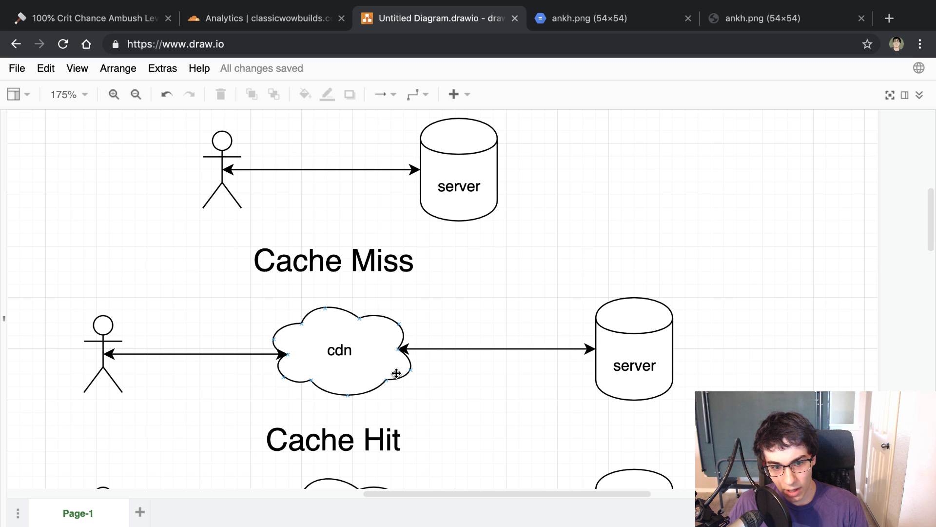
left_click(345, 355)
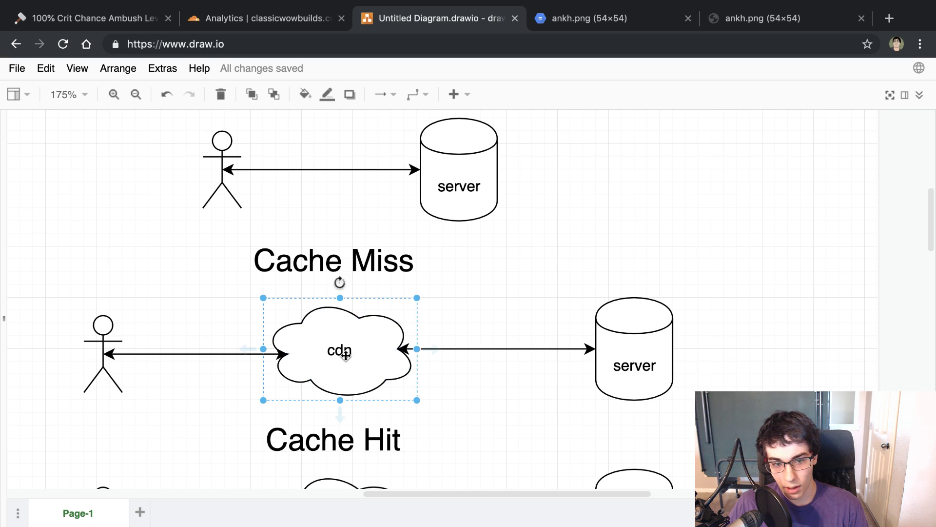
left_click(500, 295)
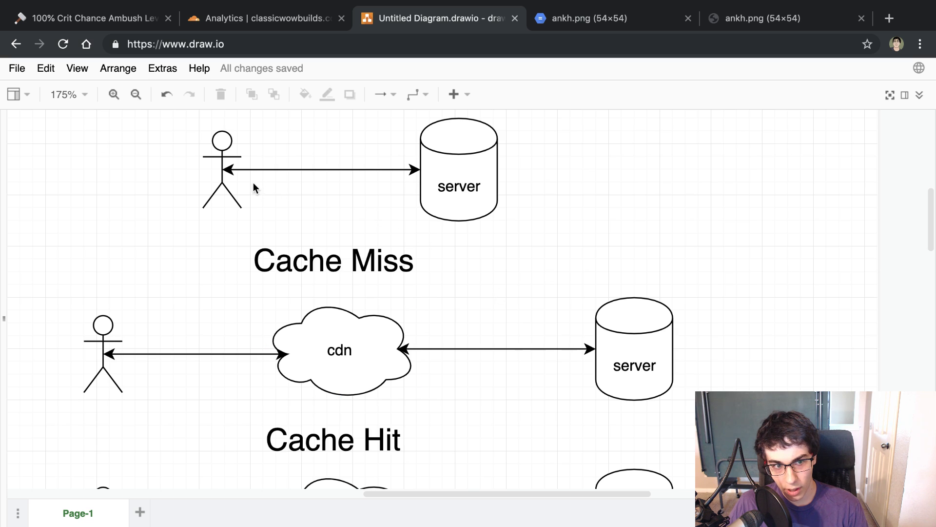
left_click(220, 156)
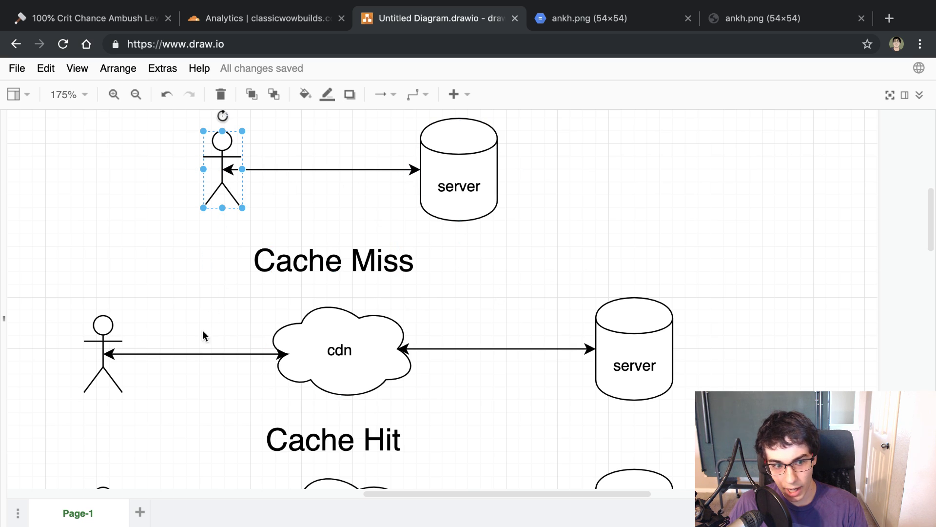
left_click(102, 356)
left_click(347, 359)
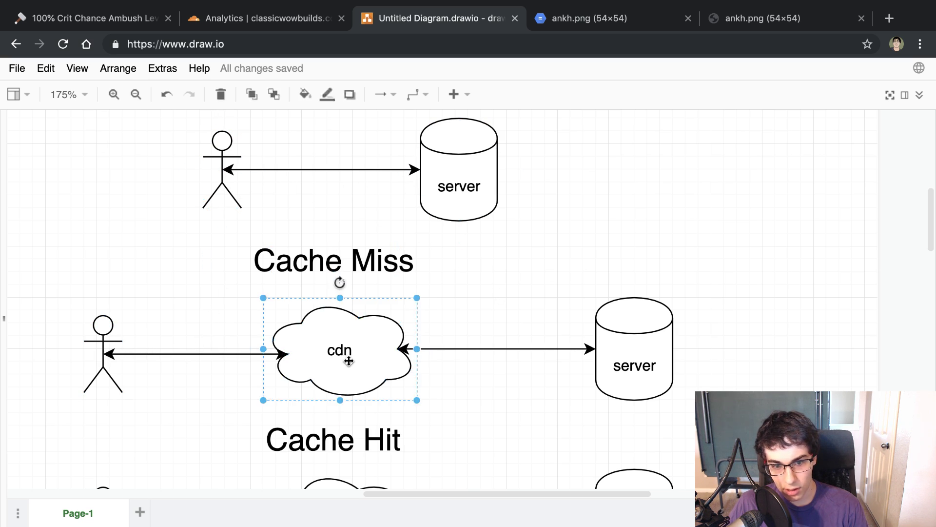
left_click(650, 355)
left_click(337, 353)
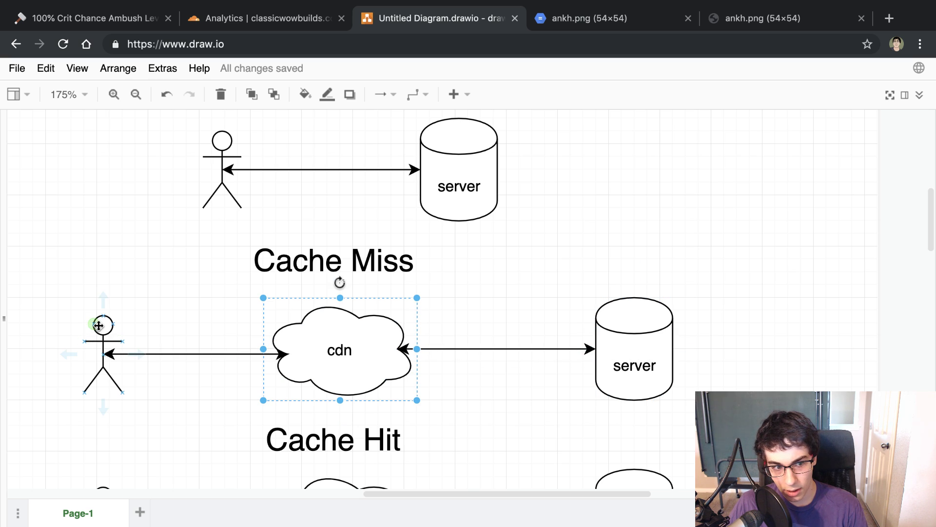
left_click(99, 325)
left_click(161, 262)
left_click(401, 268)
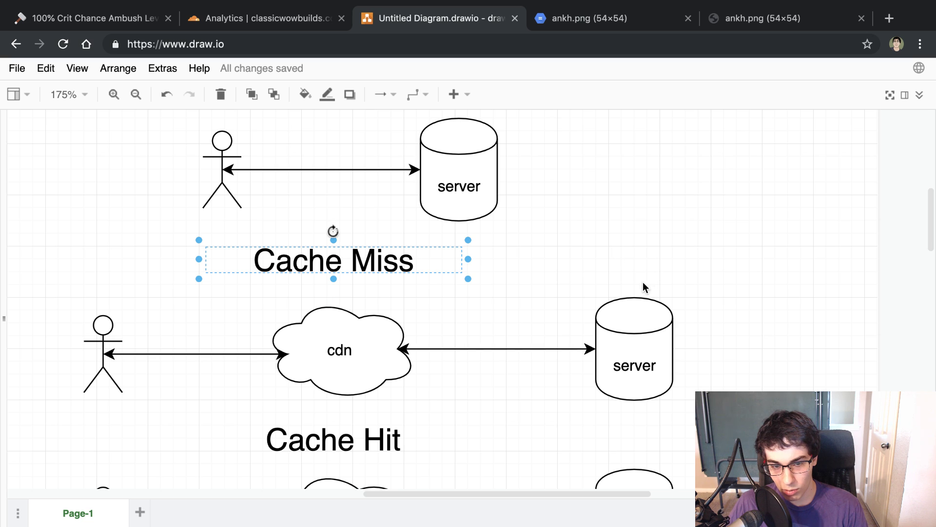
left_click(630, 261)
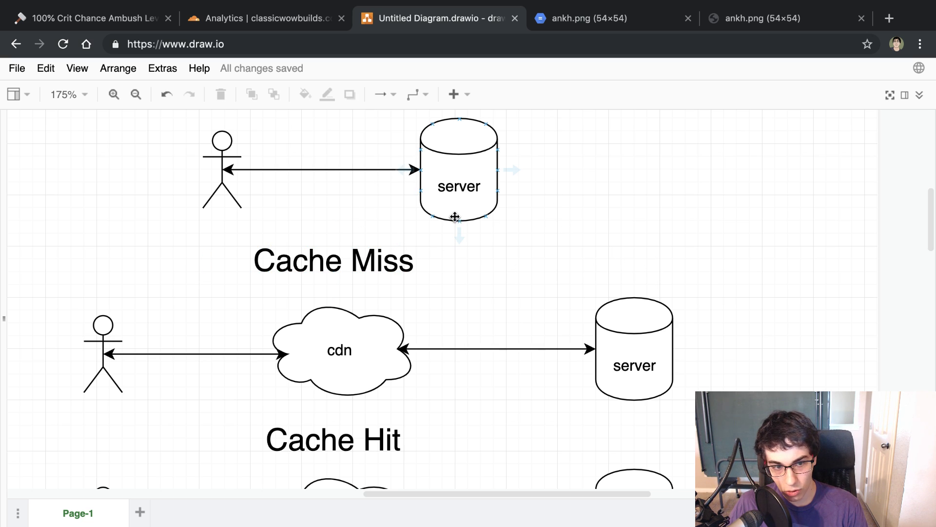
scroll(542, 244, "down", 1)
scroll(542, 244, "down", 2)
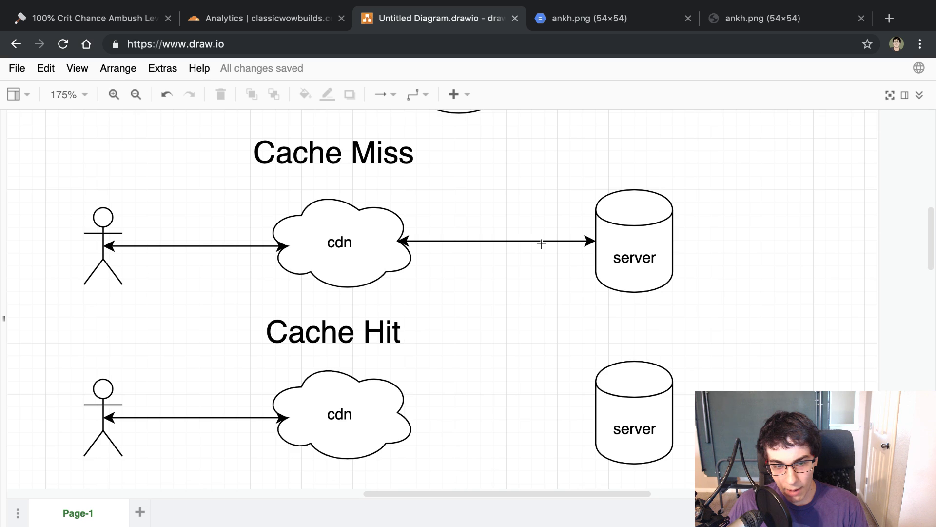
left_click(358, 197)
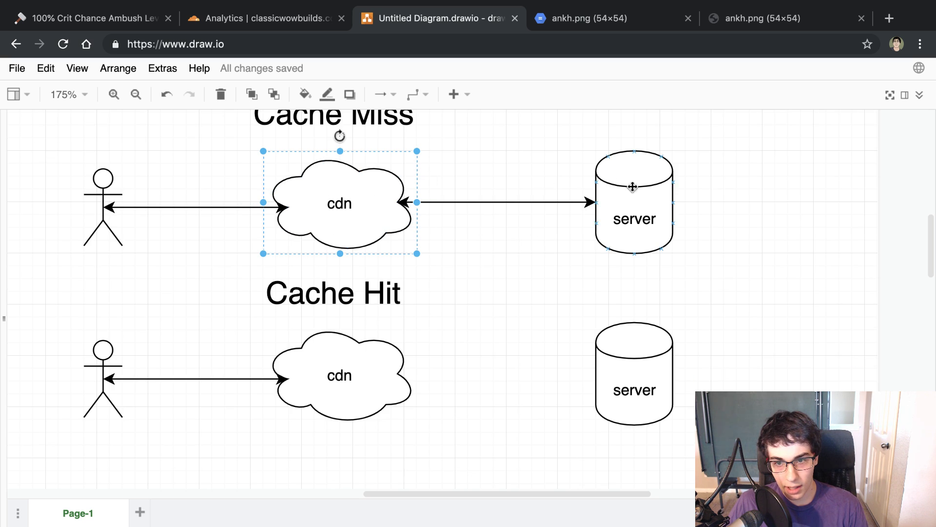
left_click(634, 193)
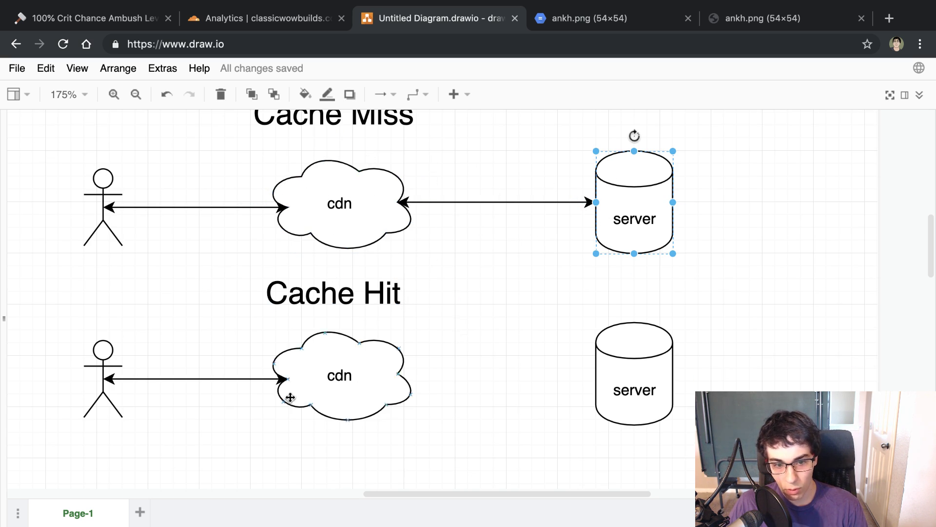
left_click(335, 377)
scroll(538, 277, "down", 1)
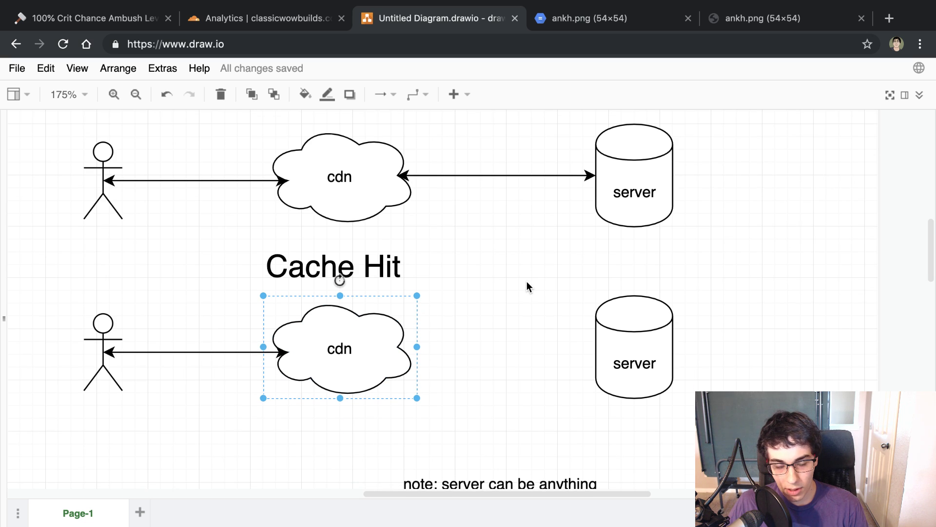
left_click(527, 283)
scroll(526, 283, "down", 2)
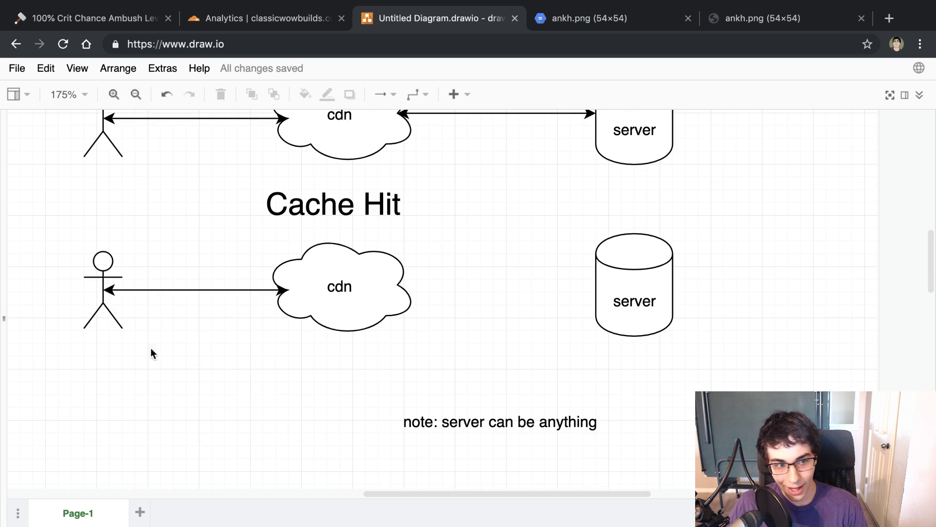
left_click(109, 306)
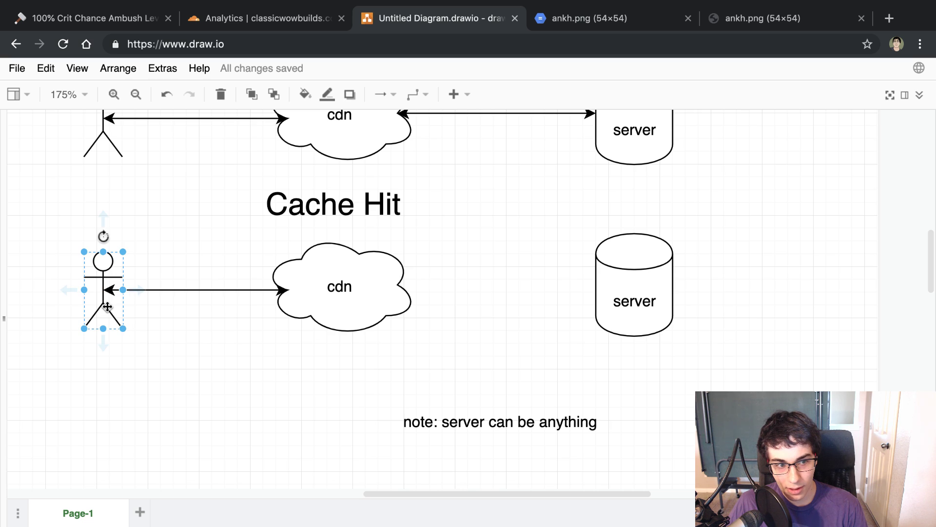
left_click(379, 296)
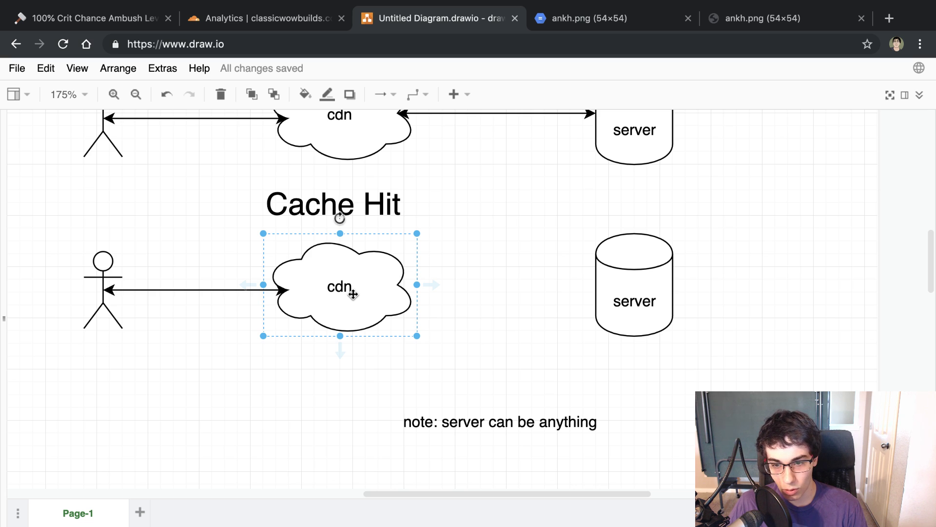
key("Escape")
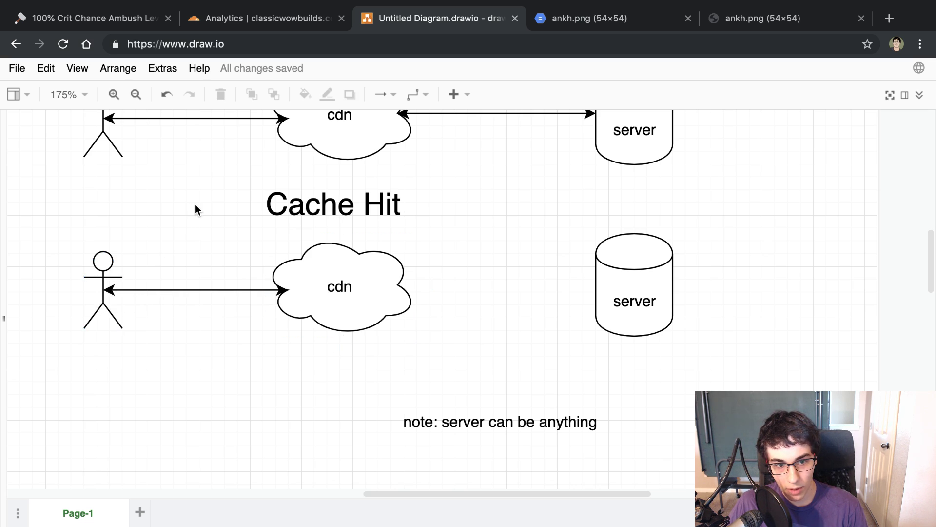
scroll(196, 206, "up", 2)
left_click(114, 349)
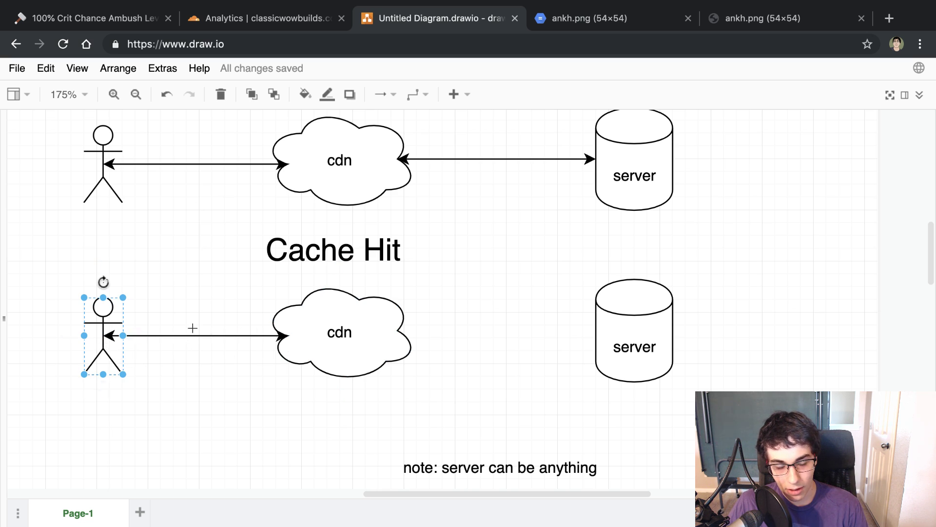
Point out the user and server shapes in the No CDN diagram.
scroll(199, 327, "up", 5)
left_click(224, 341)
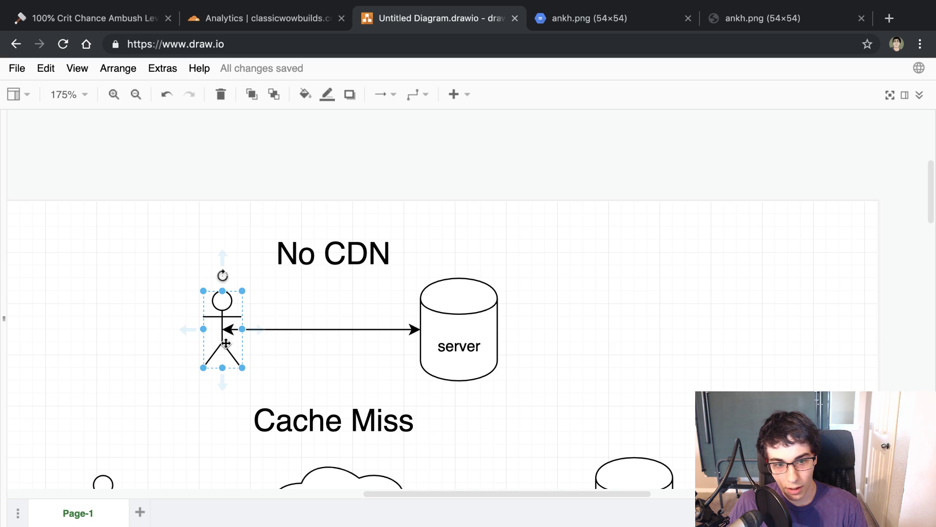
left_click(451, 341)
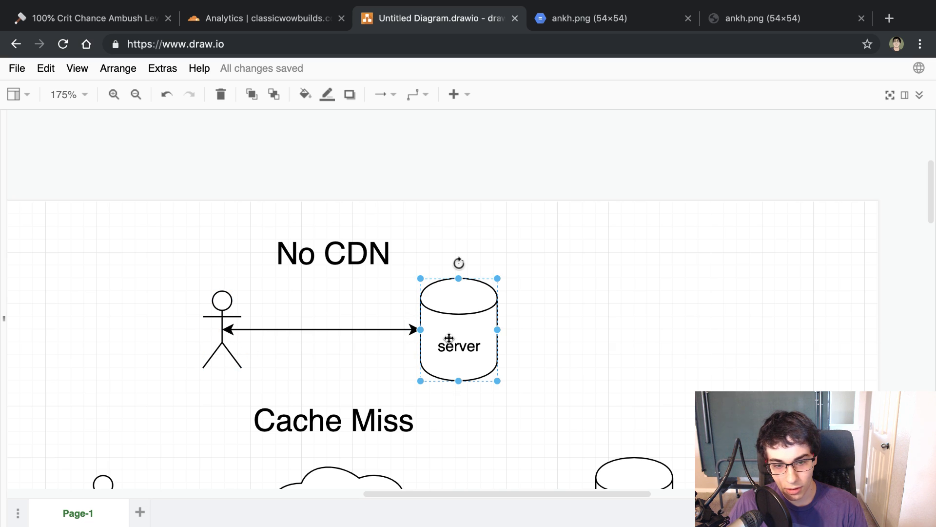
left_click(700, 337)
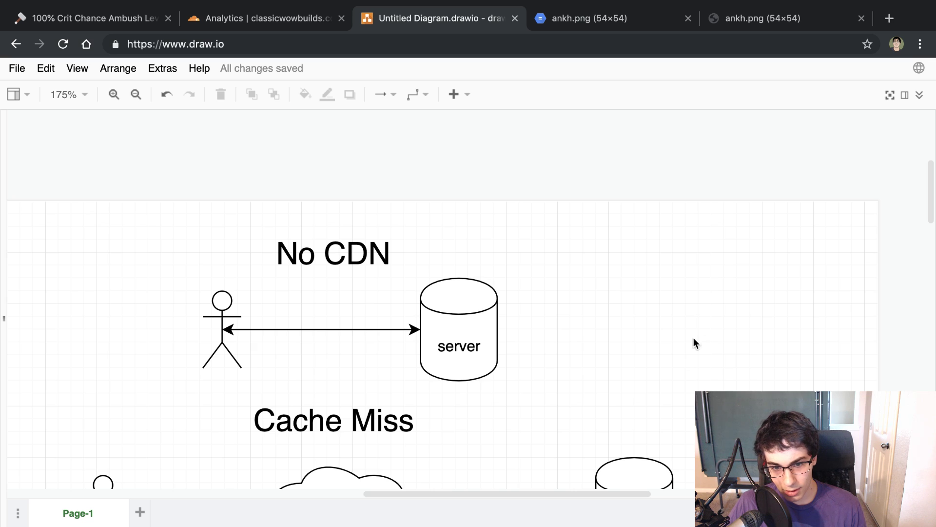
left_click(464, 296)
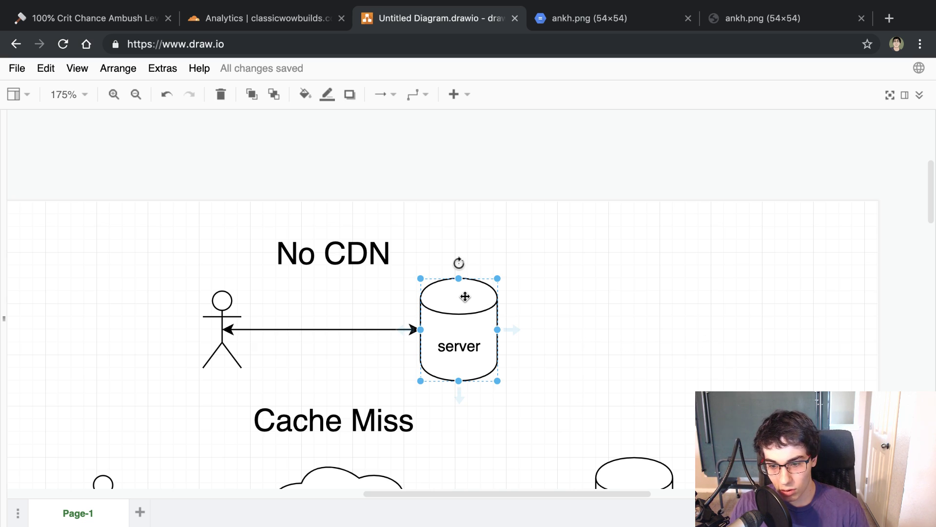
left_click(562, 371)
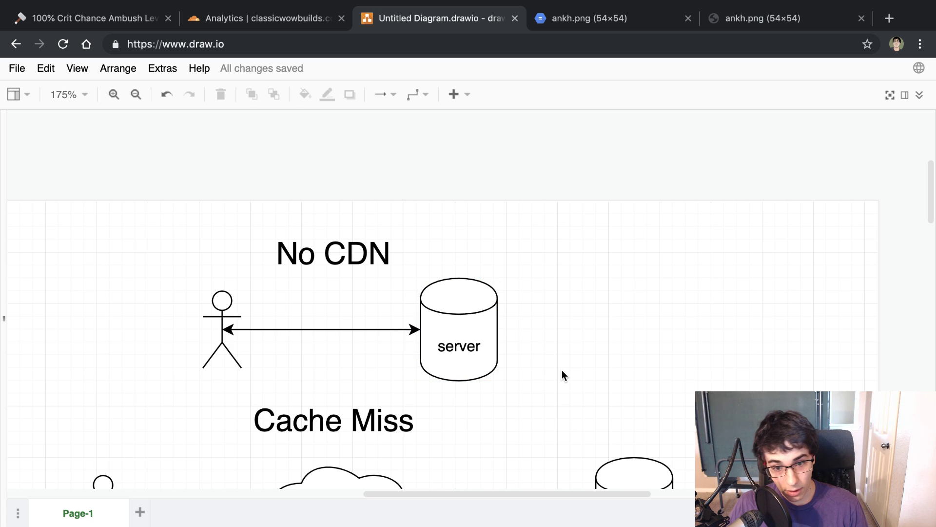
Point out the cdn cloud and server in the Cache Hit row.
scroll(561, 370, "down", 7)
scroll(510, 370, "down", 2)
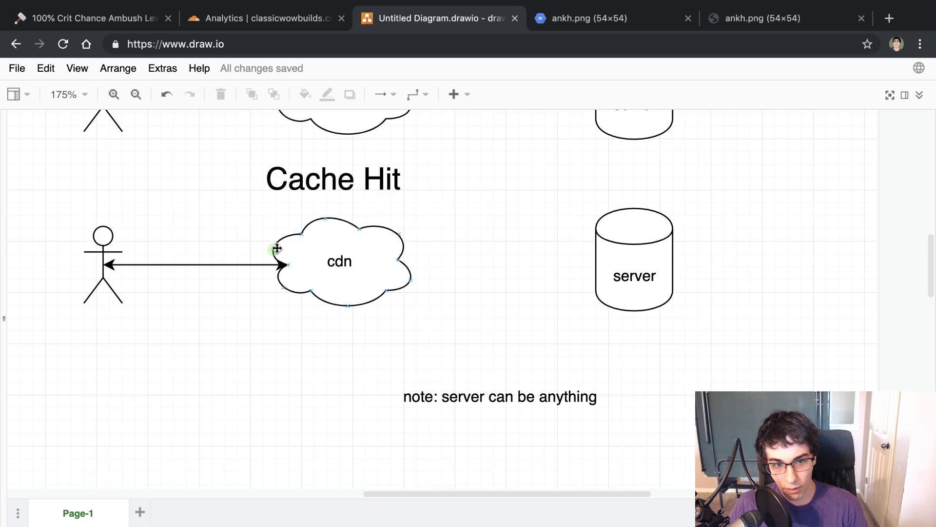
double_click(370, 247)
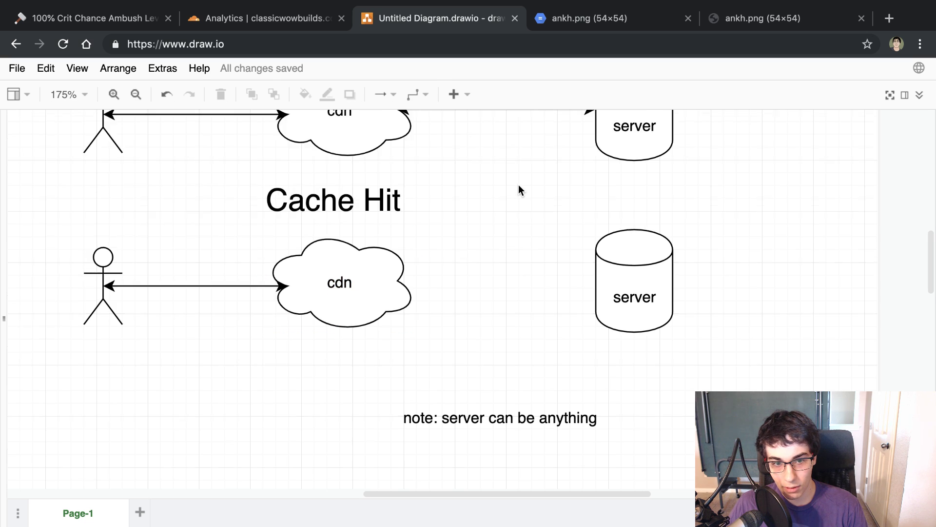
scroll(488, 219, "up", 3)
left_click(361, 319)
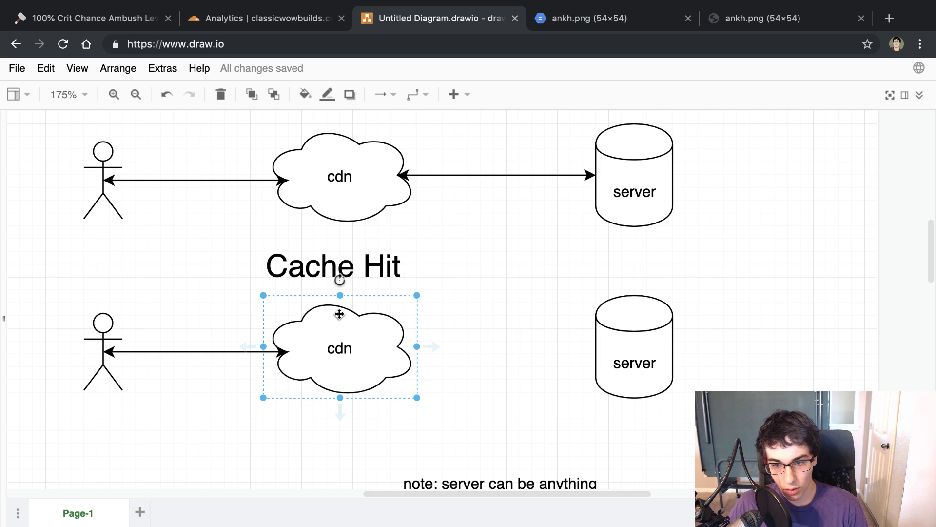
left_click(654, 340)
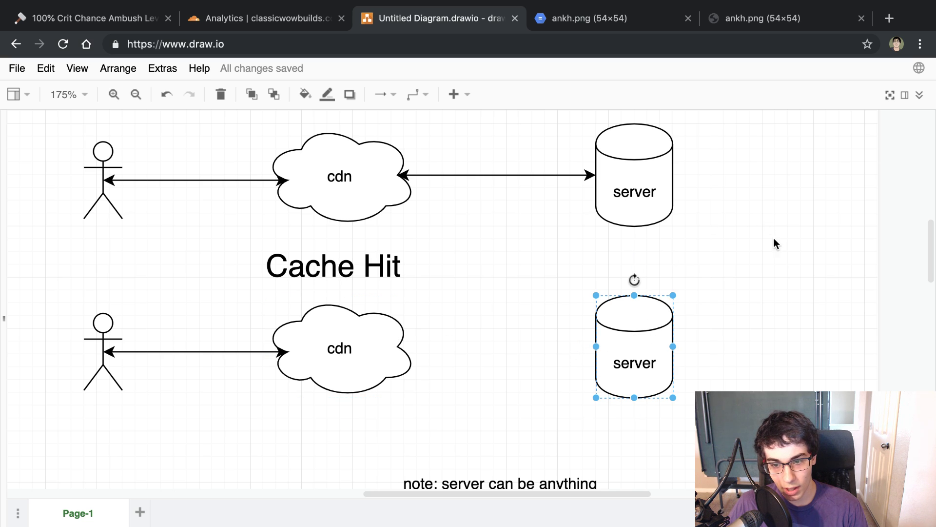
left_click(532, 305)
Select and deselect the server cylinders again, leaving the diagram unchanged.
scroll(532, 305, "down", 4)
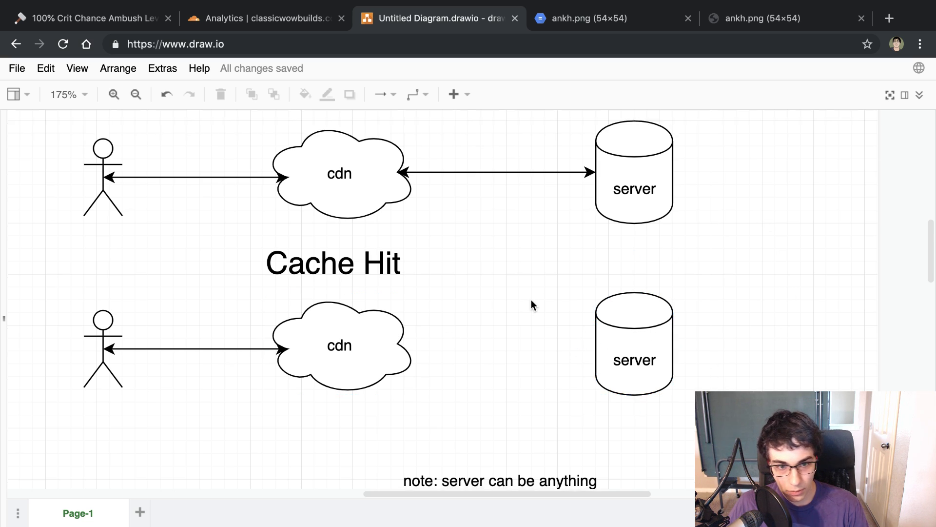
left_click(645, 211)
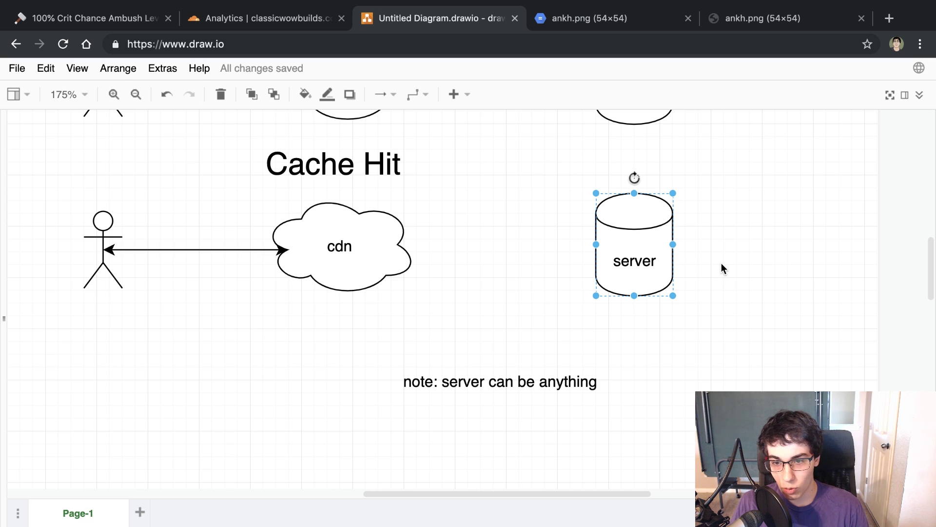
left_click(708, 203)
scroll(709, 203, "up", 2)
scroll(708, 203, "up", 3)
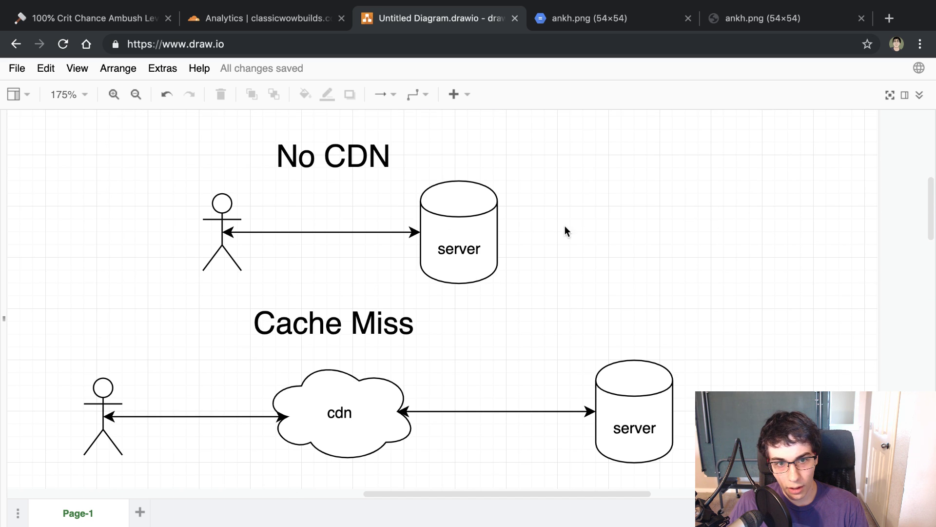
left_click(422, 211)
left_click(566, 166)
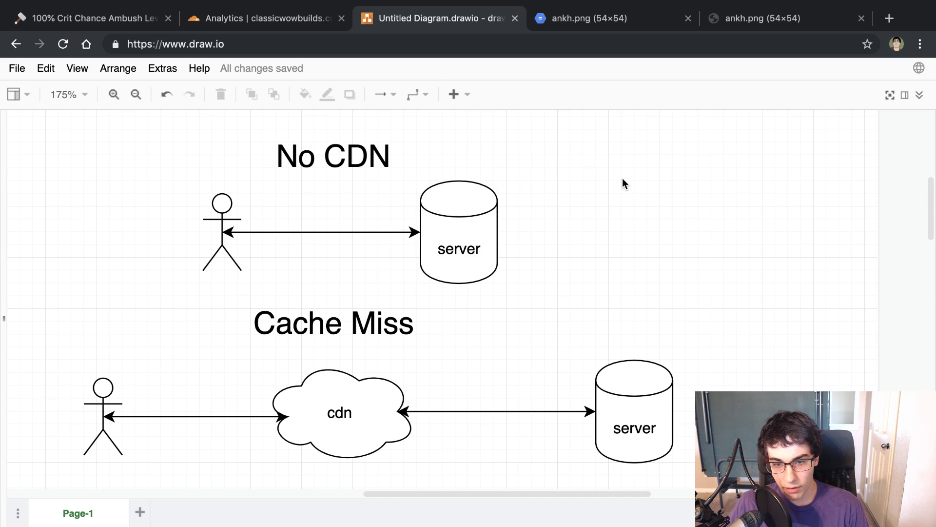
scroll(622, 177, "up", 1)
Examine the ankh.png URL, highlighting storage, googleapis and the static.classicwowbuilds.com bucket.
left_click(601, 21)
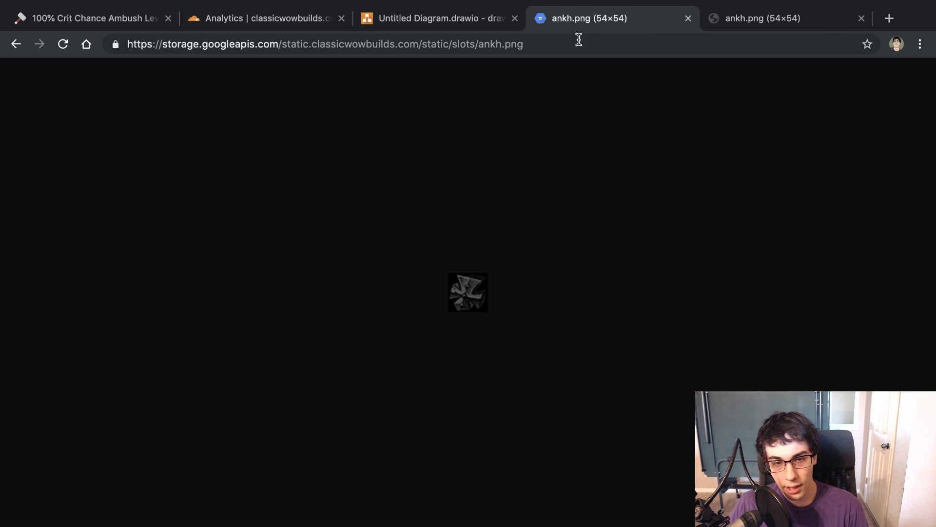
double_click(177, 45)
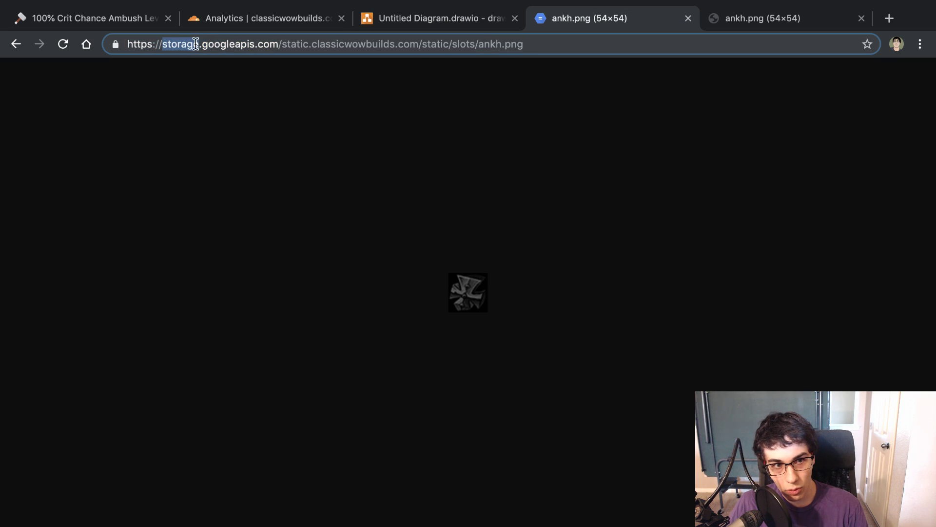
double_click(229, 45)
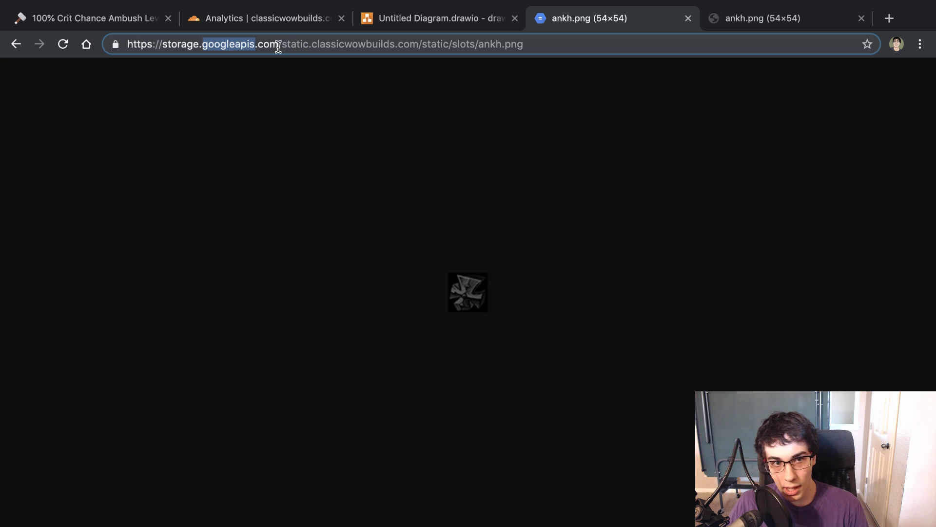
left_click_drag(282, 45, 418, 45)
left_click(508, 45)
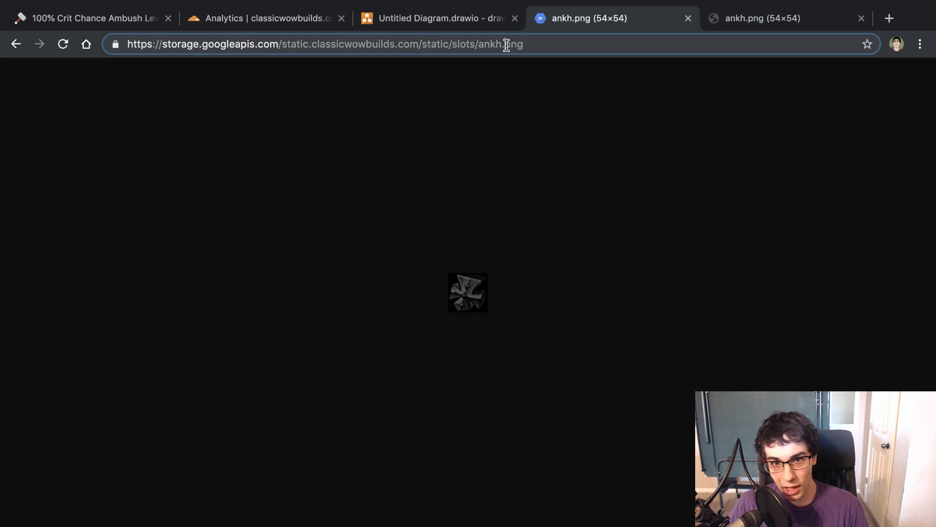
left_click_drag(573, 44, 192, 49)
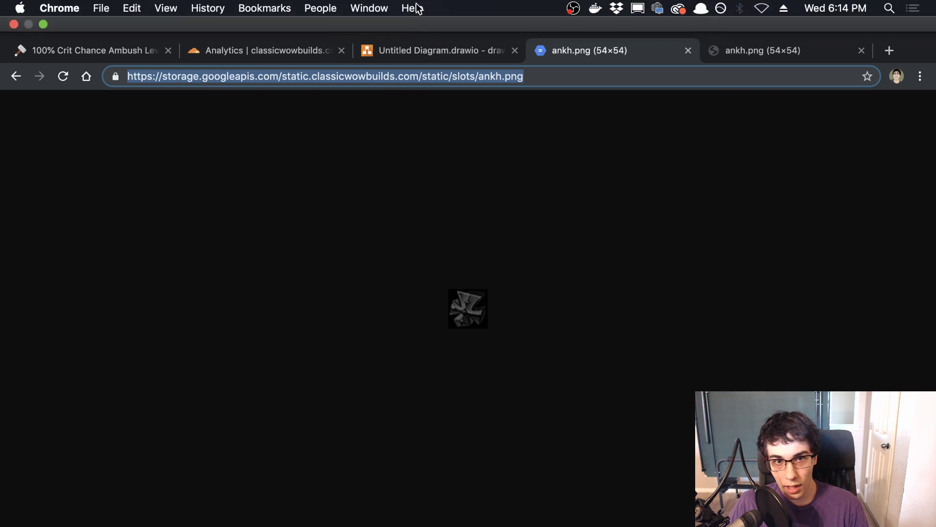
left_click(422, 21)
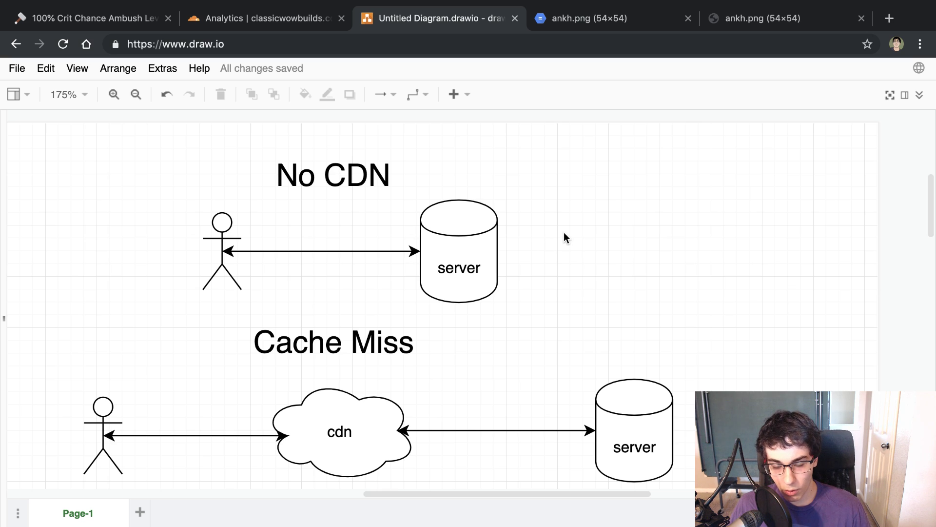
Scroll the draw.io canvas down to the Cache Hit diagram.
scroll(564, 232, "down", 5)
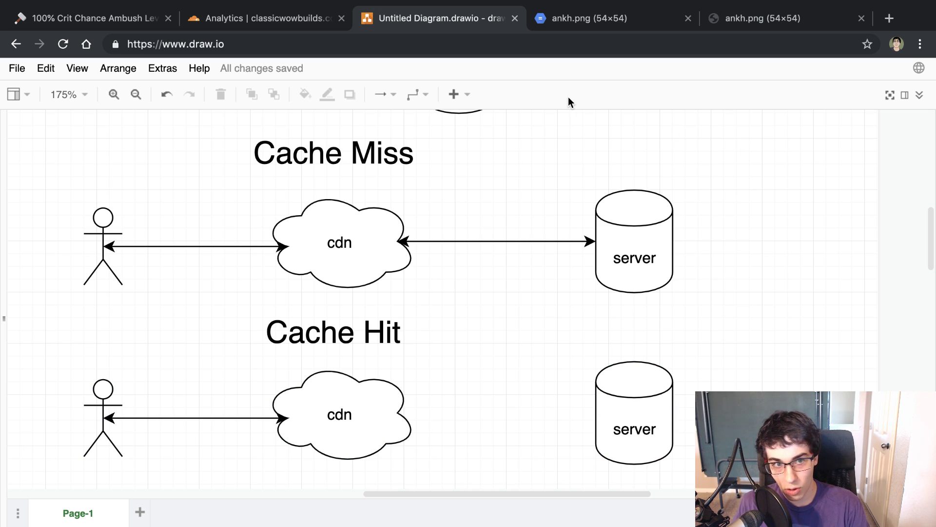
Highlight classicwowbuilds.com in the WoW guide's address, then return to Cloudflare analytics.
left_click(86, 29)
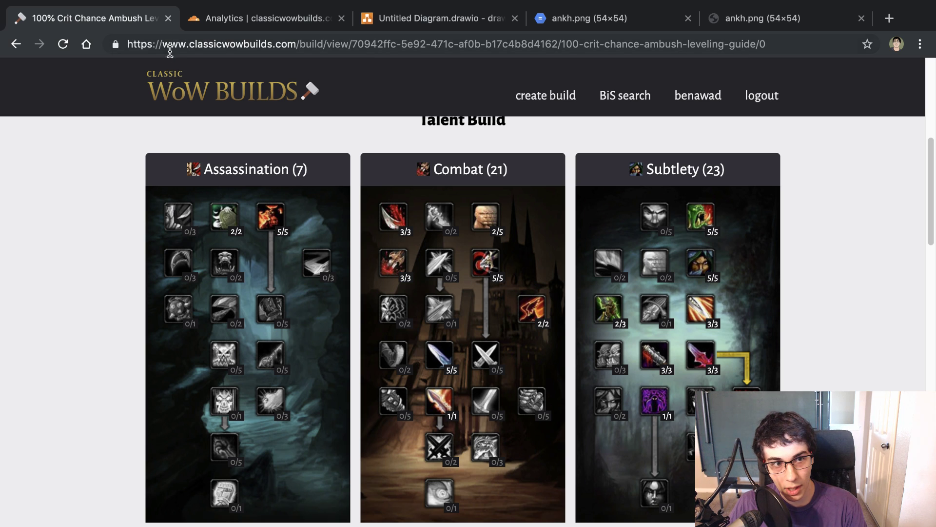
left_click_drag(189, 44, 296, 46)
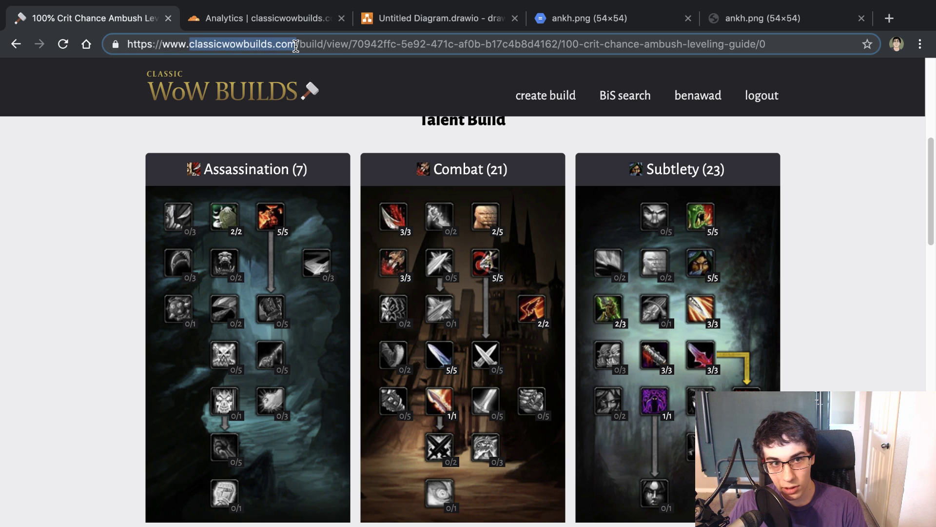
left_click(719, 133)
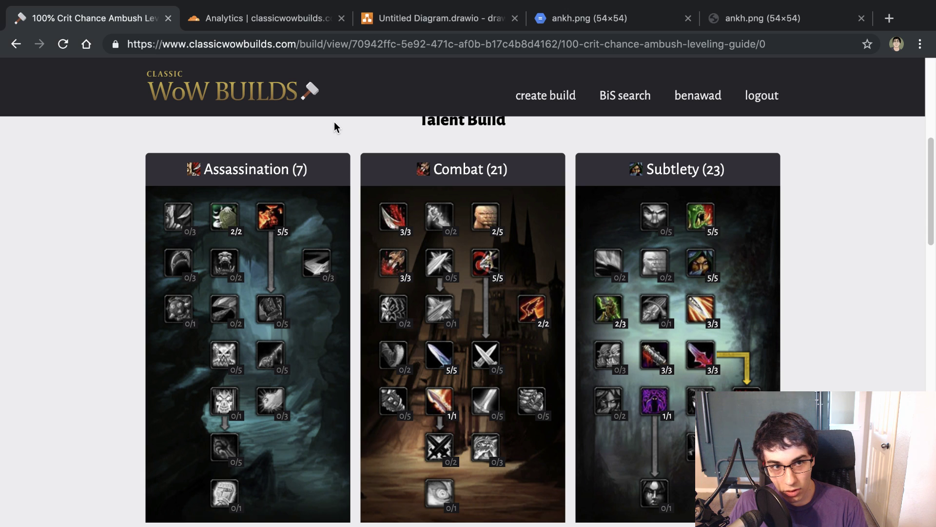
left_click(308, 22)
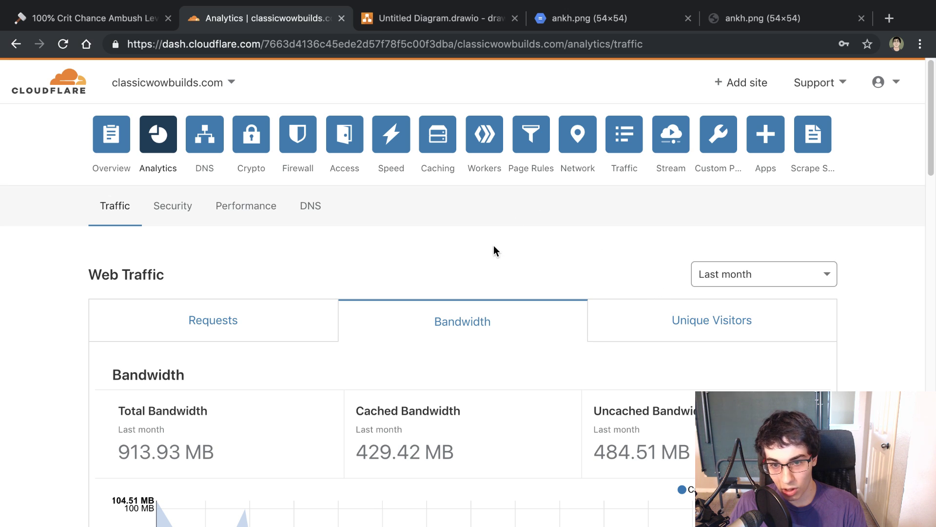
Open DNS for classicwowbuilds.com, comparing the domain in the WoW page's address.
left_click(207, 139)
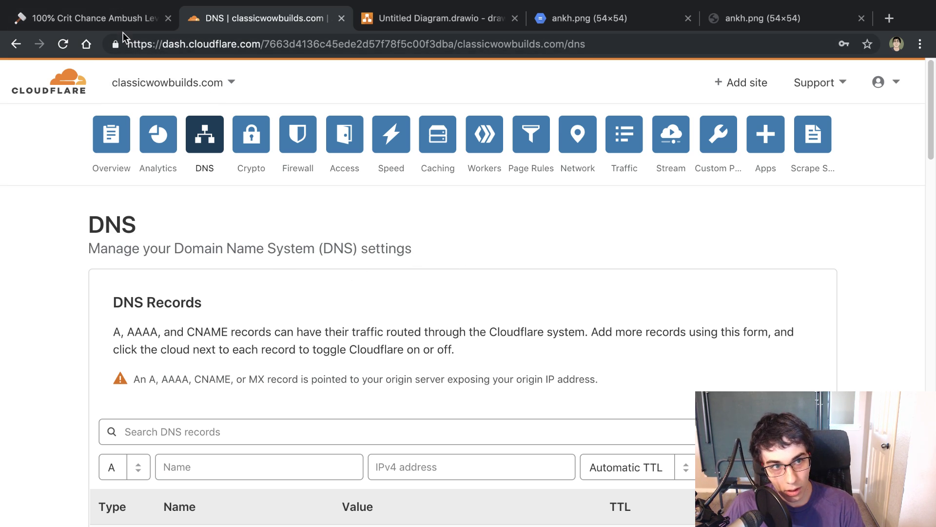
left_click(144, 22)
double_click(265, 44)
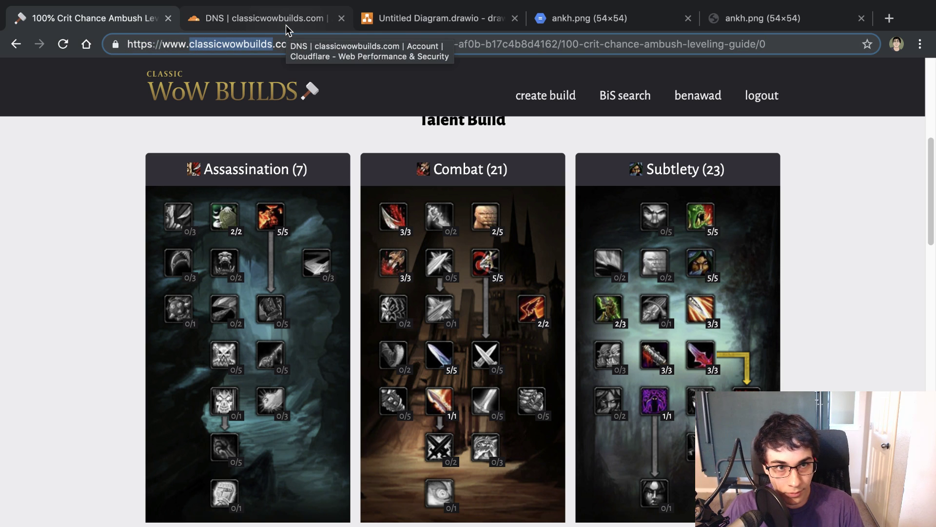
left_click(267, 38)
left_click(272, 27)
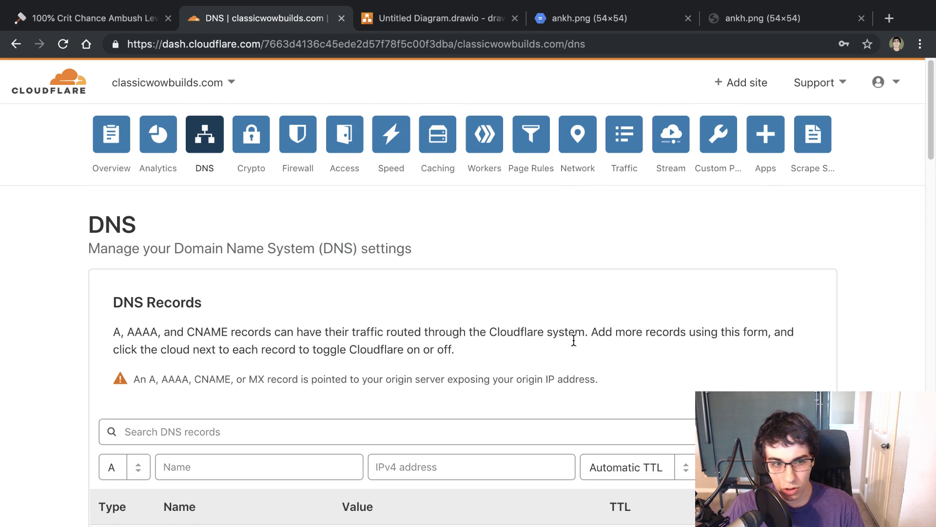
Highlight 'Cloudflare' in the DNS explanation and scroll through the records list.
double_click(532, 332)
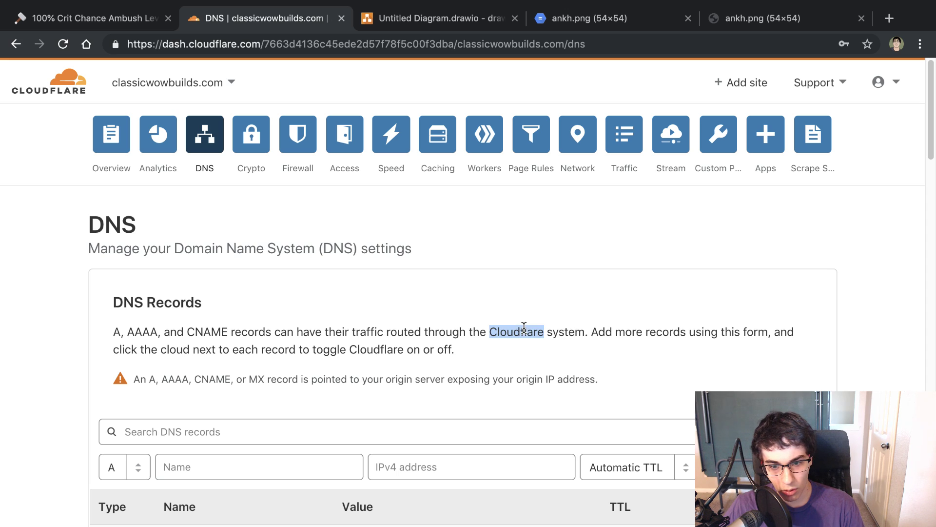
left_click(597, 225)
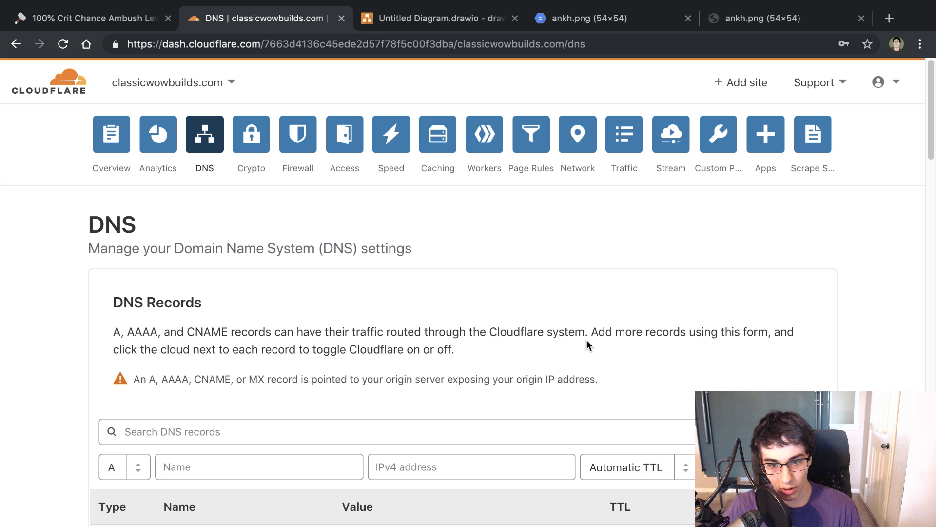
scroll(496, 326, "down", 2)
scroll(495, 327, "up", 2)
scroll(495, 326, "down", 6)
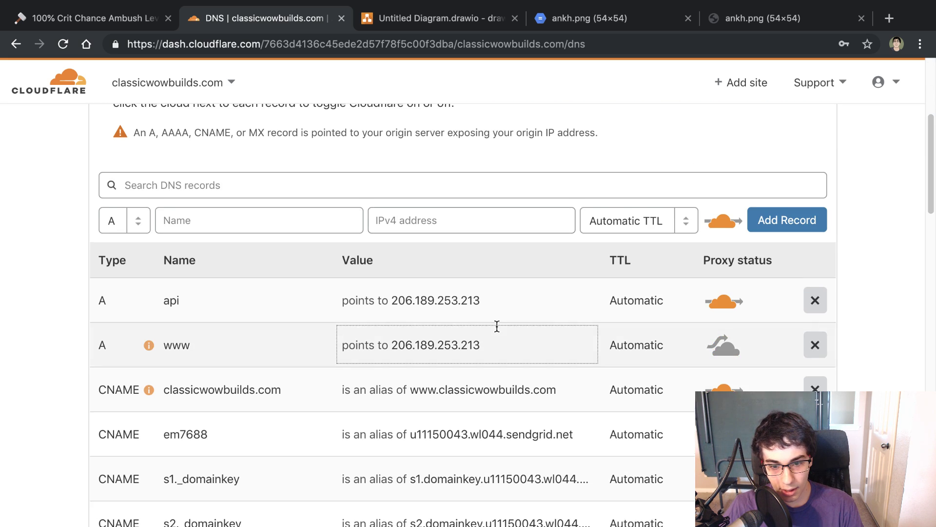
scroll(497, 326, "up", 6)
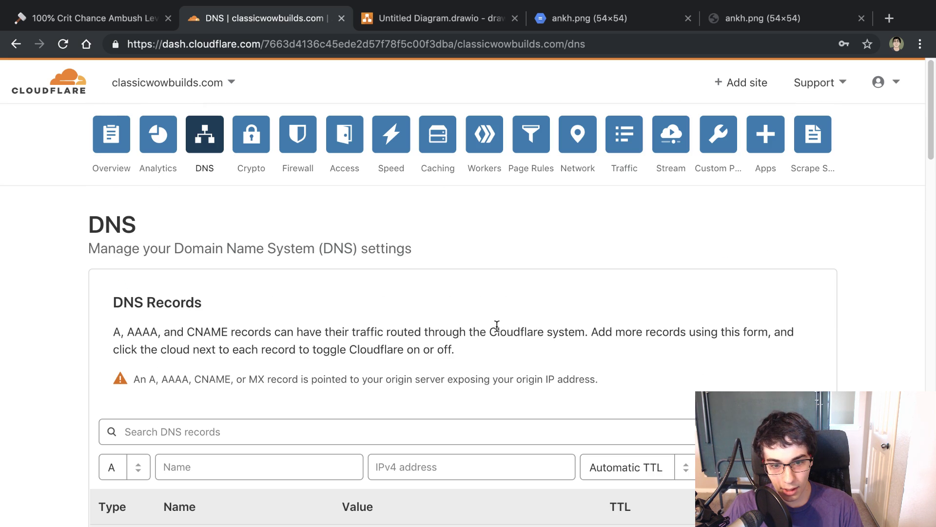
left_click(566, 20)
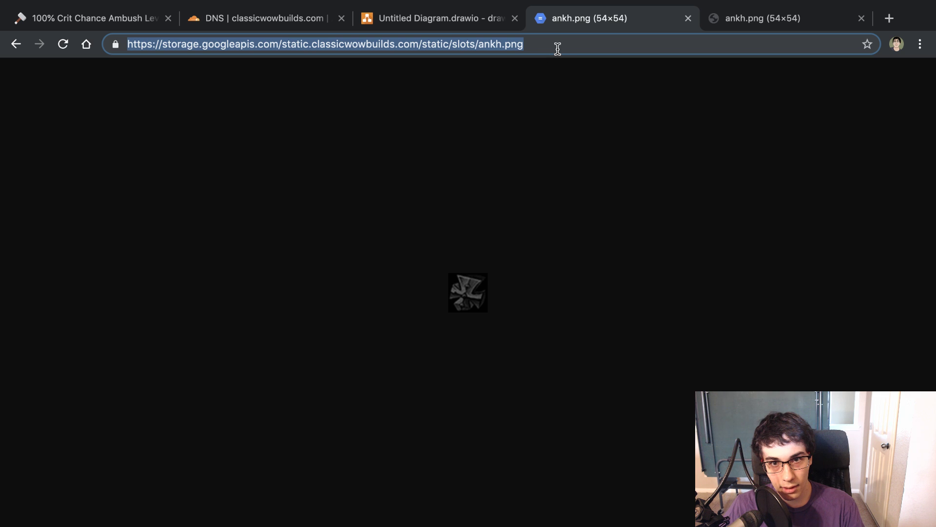
left_click_drag(558, 49, 129, 39)
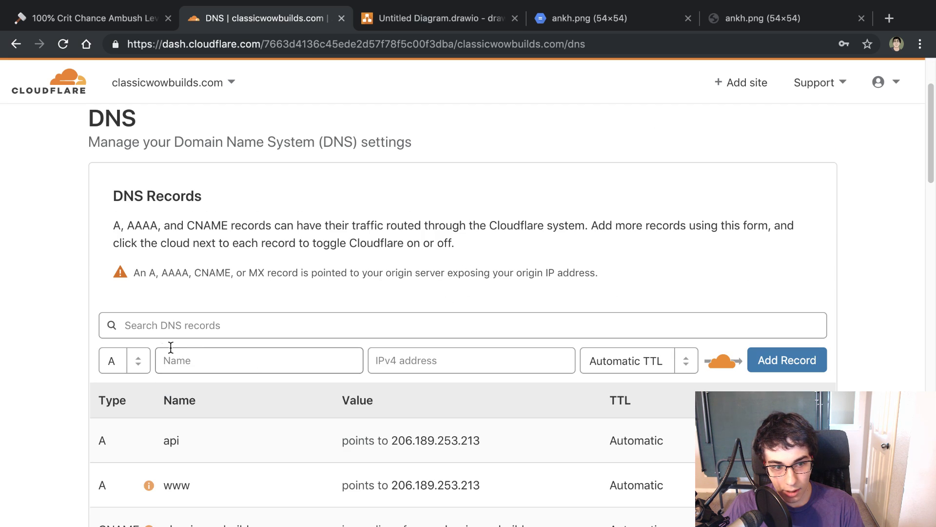
left_click(138, 360)
Look over the DNS records and choose CNAME as the new record's type.
left_click(303, 249)
scroll(299, 253, "down", 3)
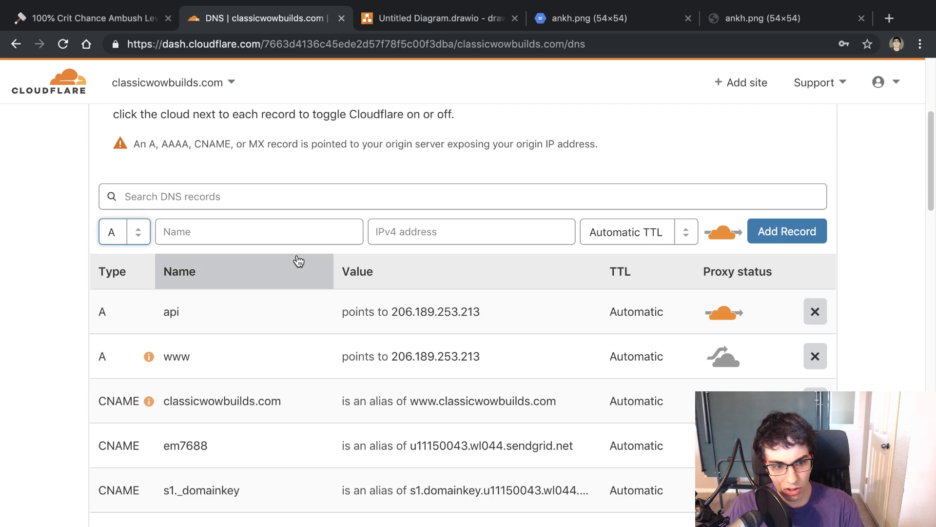
scroll(238, 288, "down", 6)
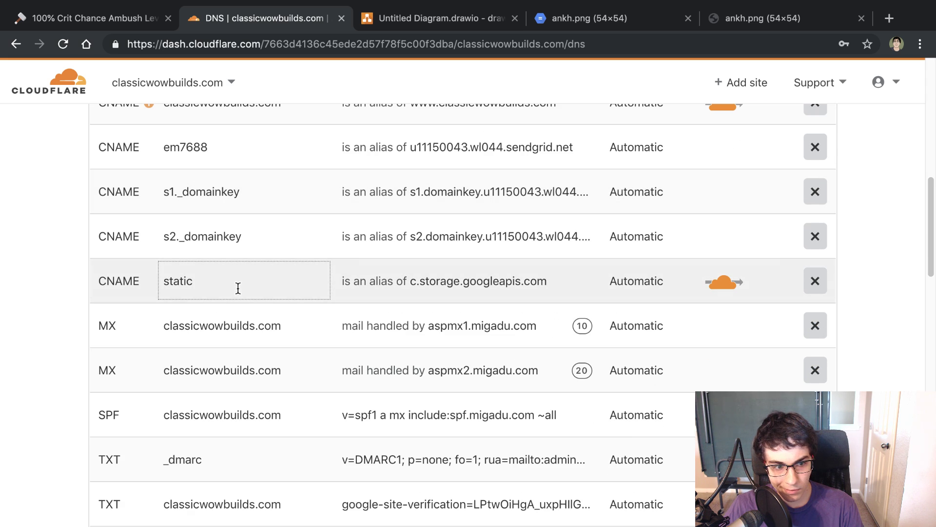
scroll(241, 449, "down", 1)
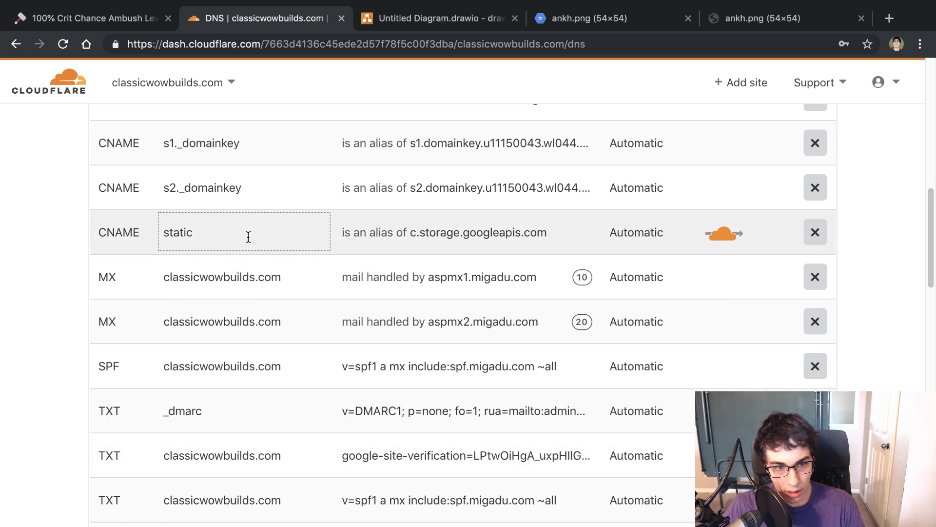
scroll(45, 232, "up", 2)
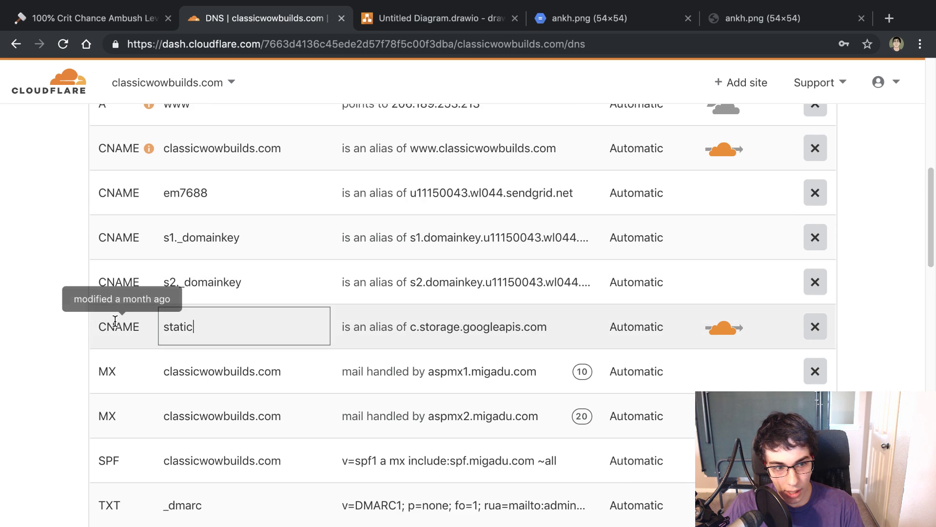
scroll(30, 244, "up", 5)
left_click(143, 201)
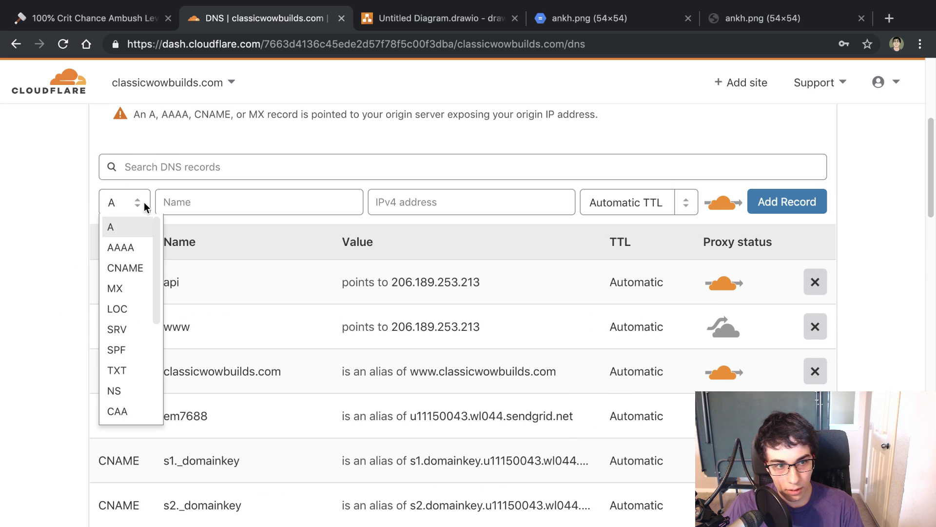
left_click(125, 267)
Type 'static' as the record name, then clear the name field again.
left_click(240, 215)
left_click(246, 205)
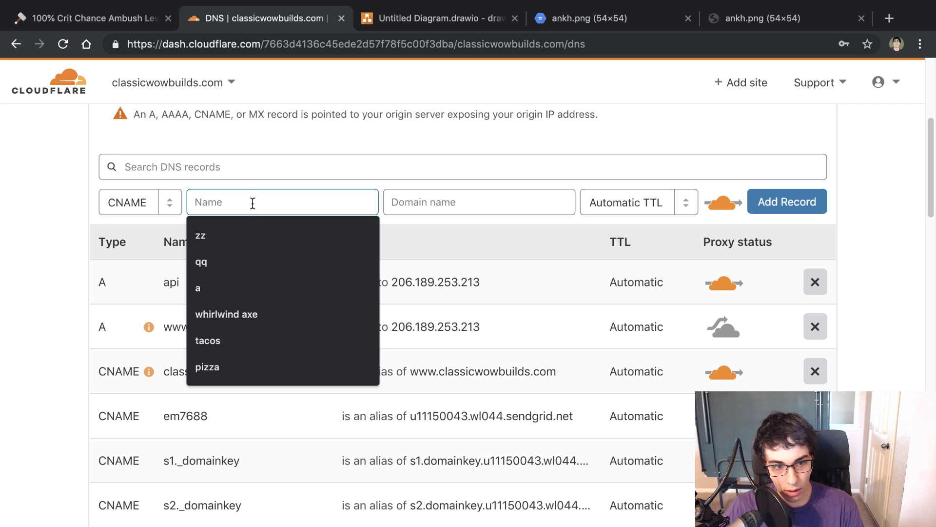
type("staic")
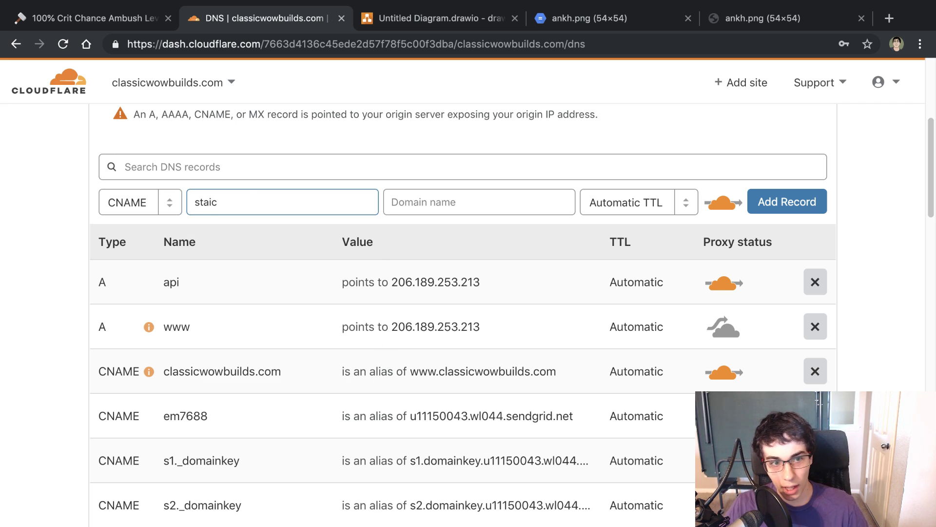
key("BackSpace")
key("BackSpace")
type("tic")
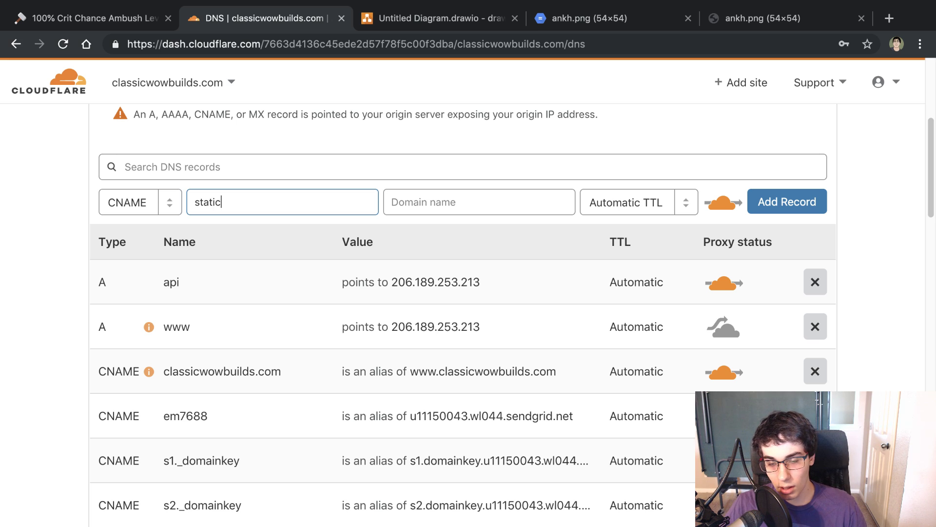
key("ctrl+a")
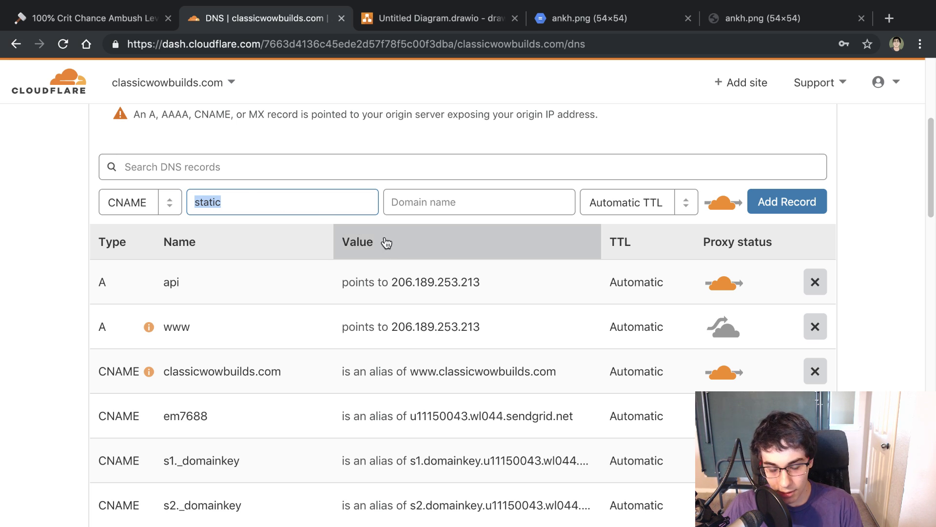
left_click(259, 203)
key("ctrl+a")
key("BackSpace")
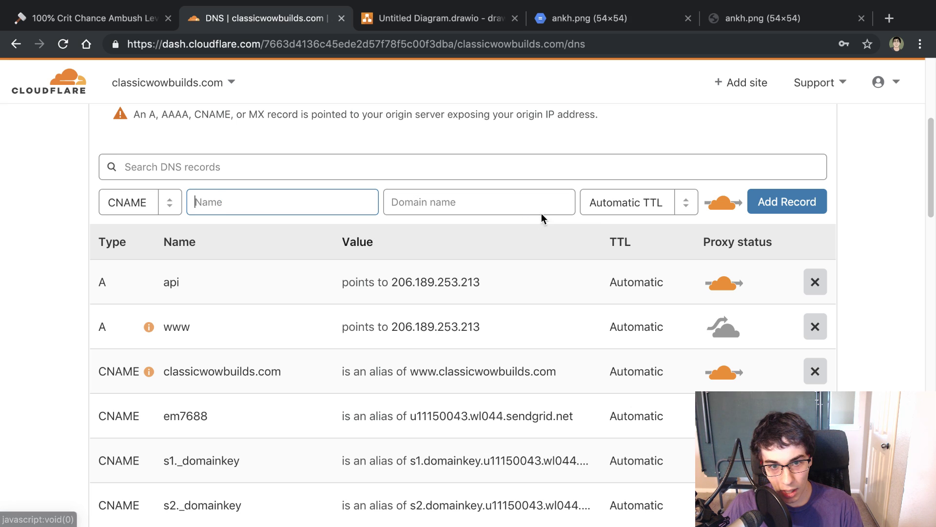
left_click(520, 207)
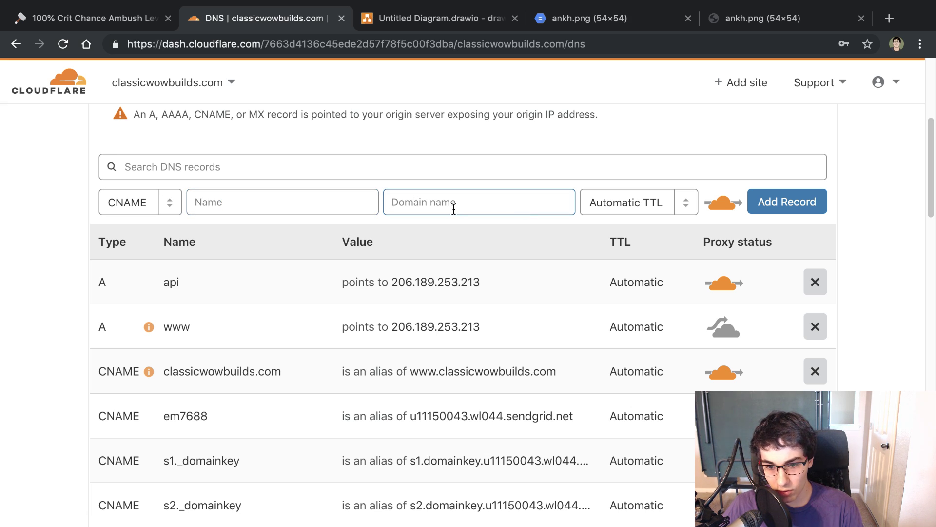
scroll(51, 305, "down", 4)
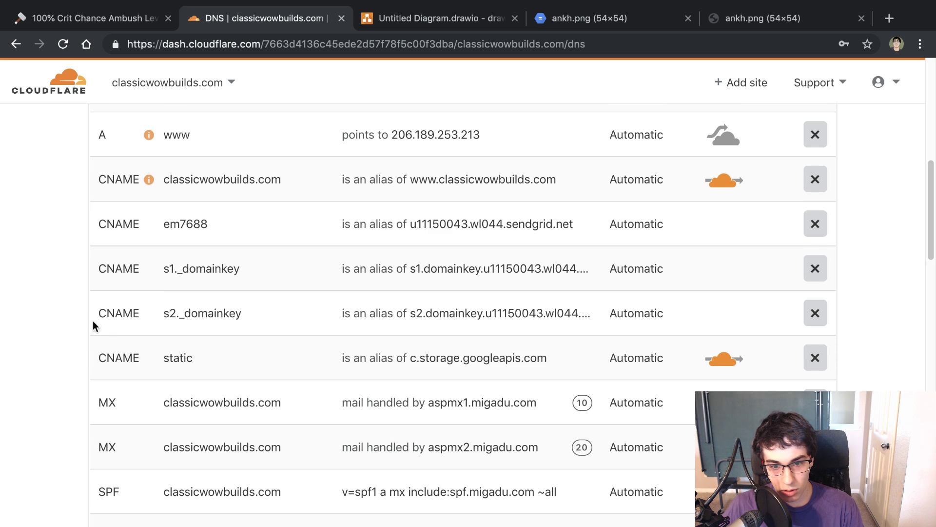
left_click(491, 358)
left_click_drag(524, 358, 334, 365)
double_click(469, 357)
left_click(516, 364)
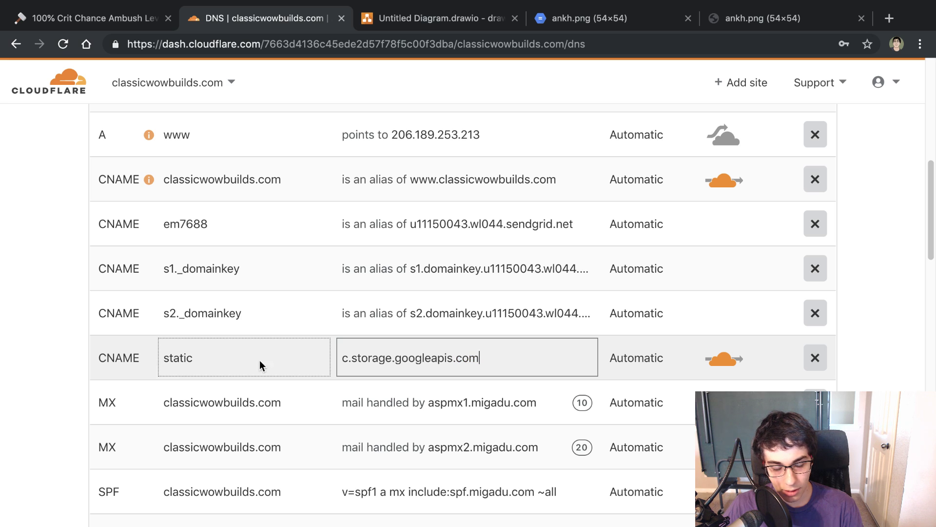
left_click(58, 363)
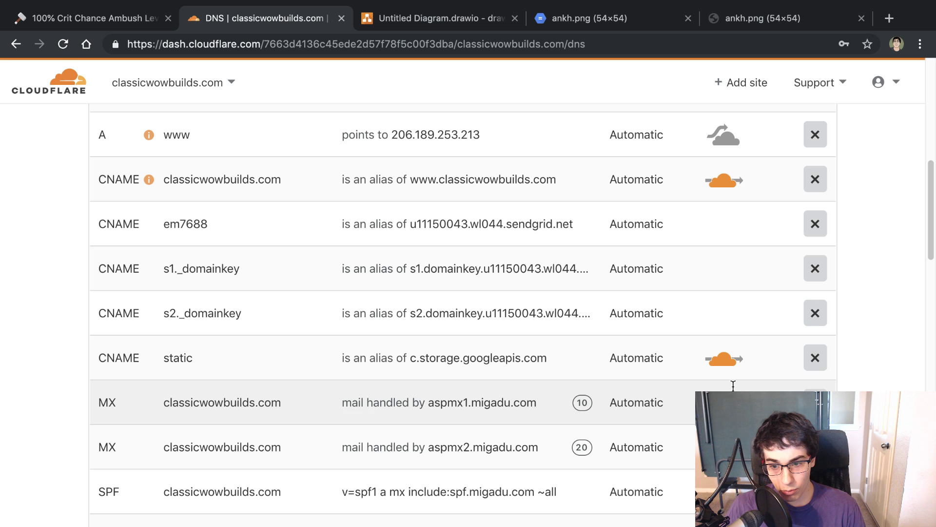
scroll(867, 299, "up", 10)
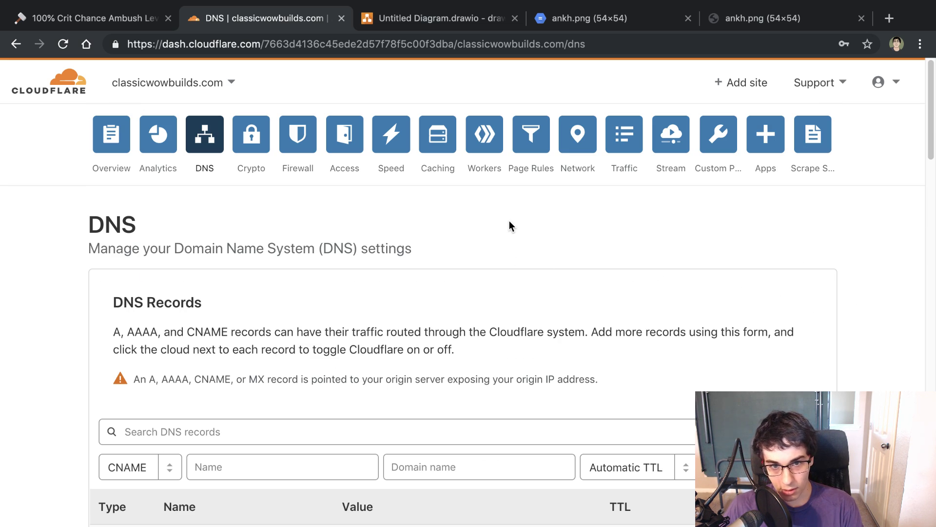
Review the *classicwowbuilds.com/* Cache Everything page rule and close its editor unchanged.
left_click(531, 134)
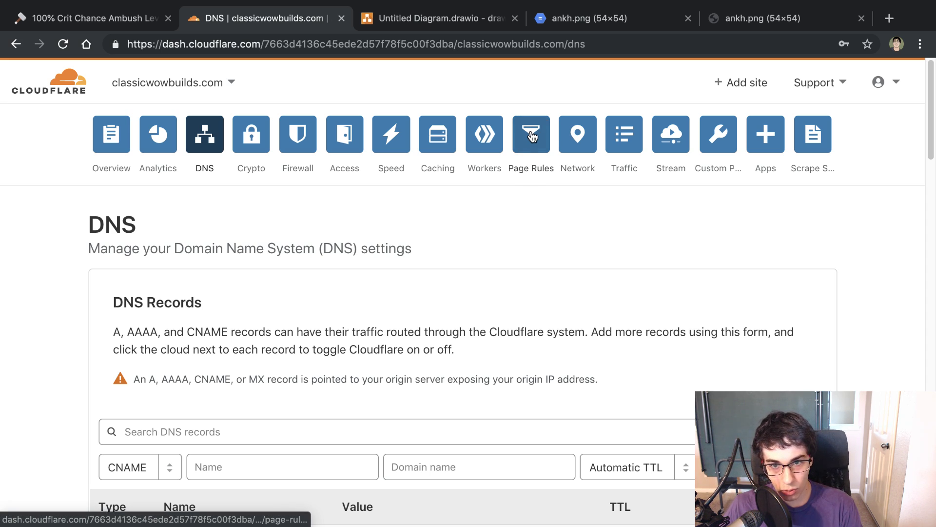
left_click(532, 135)
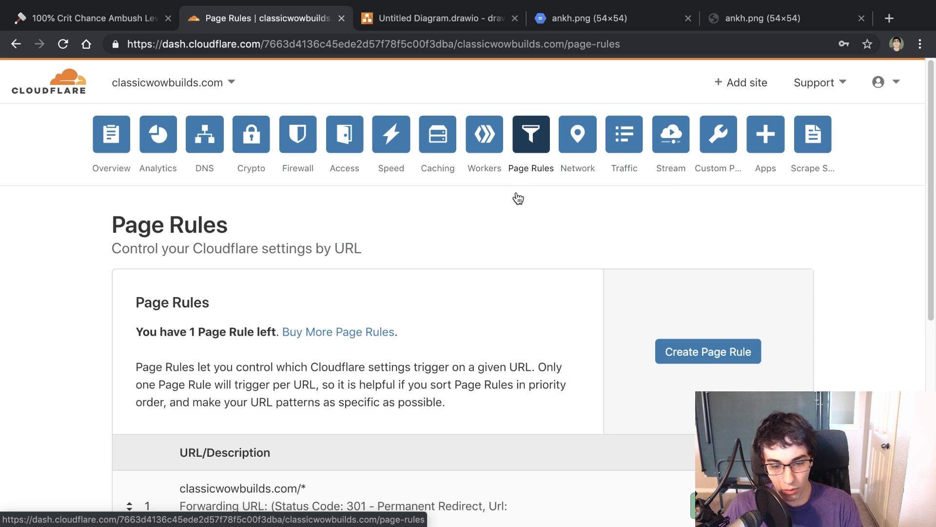
scroll(504, 287, "down", 5)
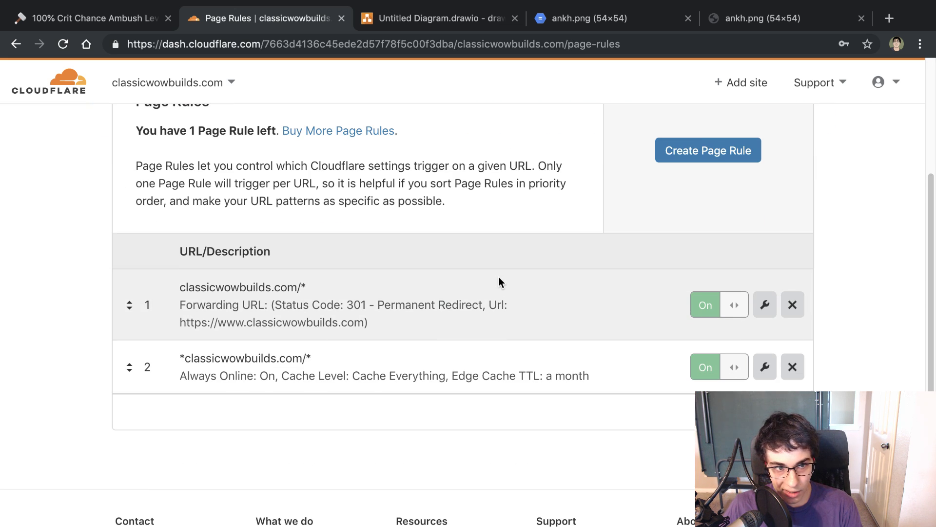
left_click(765, 450)
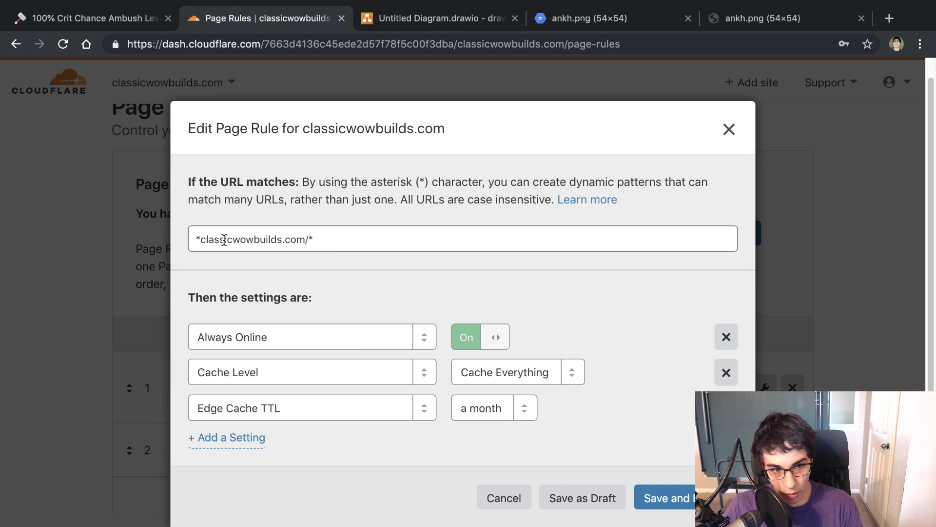
left_click_drag(201, 289, 190, 289)
left_click(313, 238)
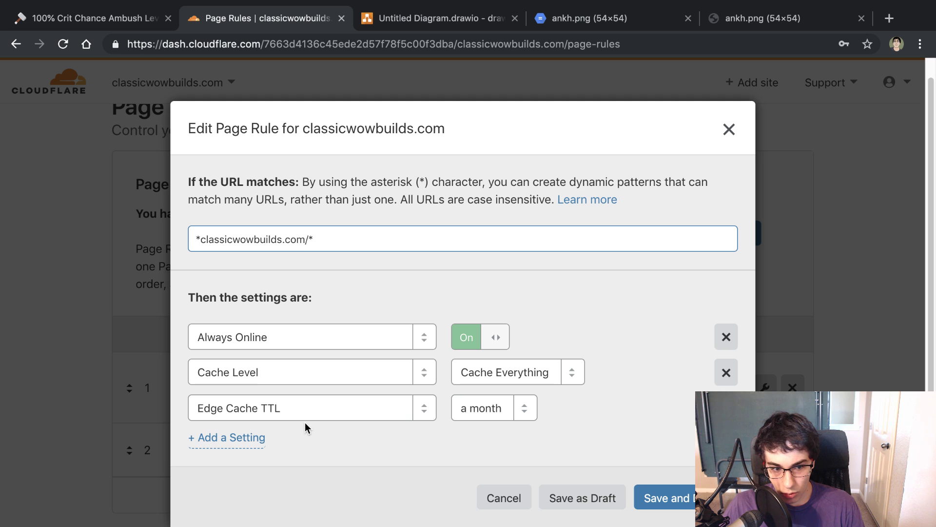
left_click(729, 128)
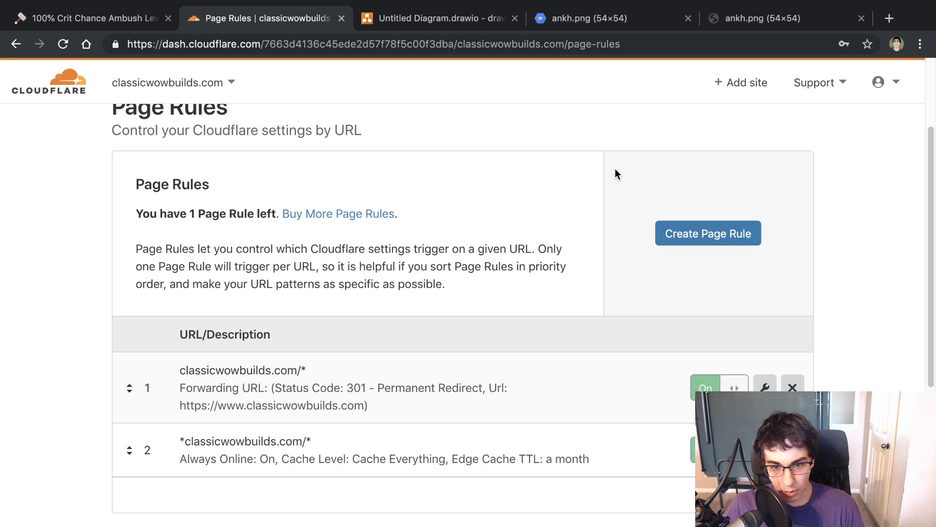
scroll(575, 268, "down", 3)
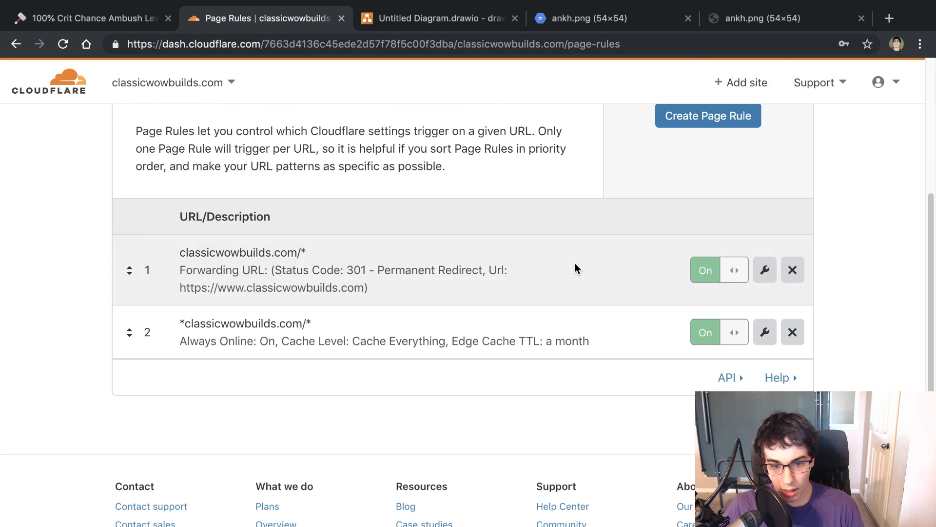
Compare the storage.googleapis.com ankh.png URL with the static.classicwowbuilds.com one.
left_click(633, 17)
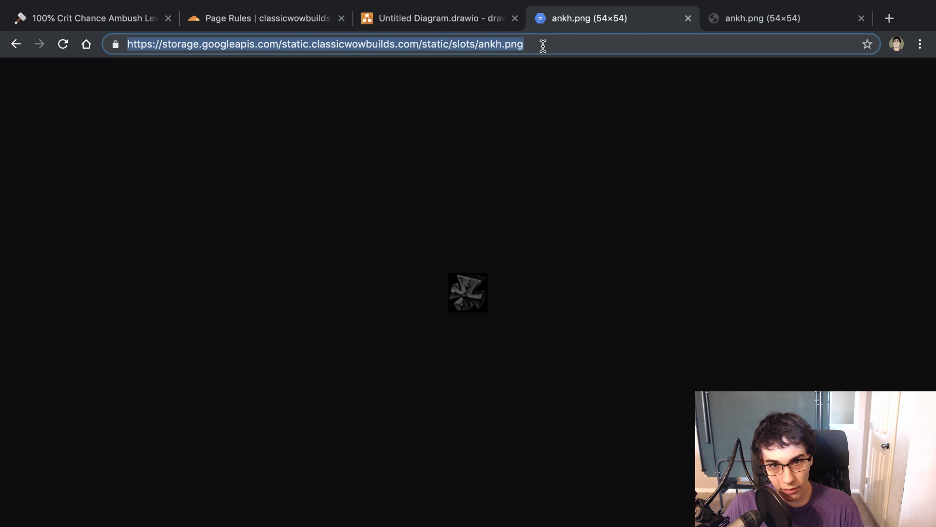
left_click(561, 44)
left_click_drag(567, 43, 138, 44)
left_click(543, 43)
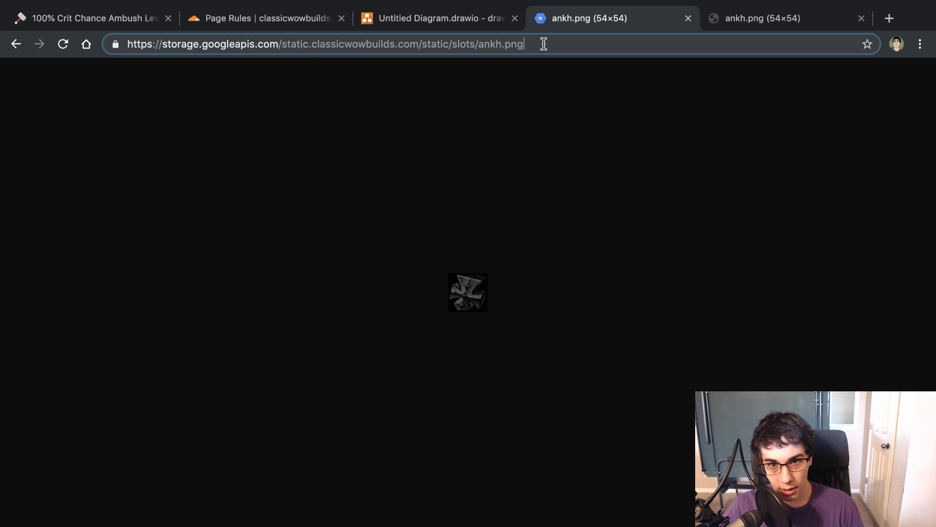
left_click(780, 22)
left_click_drag(190, 44, 416, 46)
left_click(427, 45)
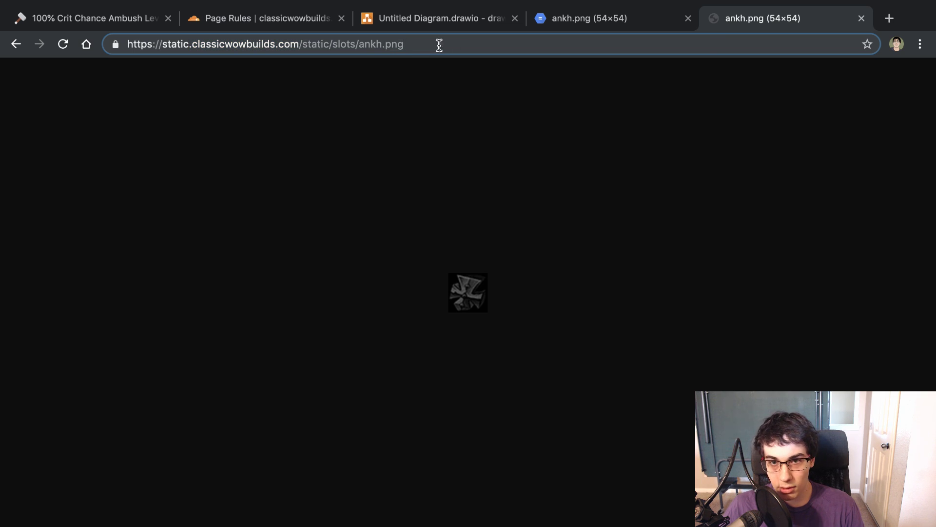
left_click(663, 21)
left_click(748, 19)
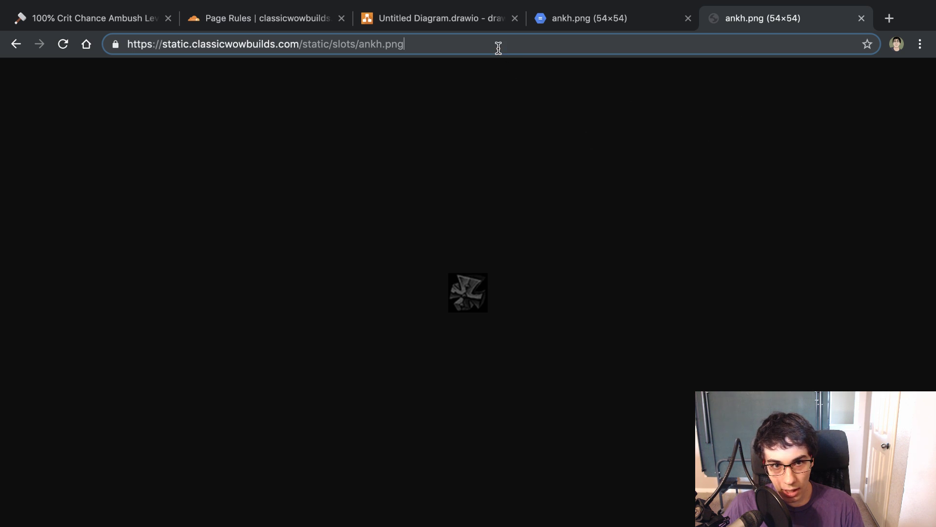
Highlight the static.classicwowbuilds.com/static/slots/ankh.png URL, including the 'static' subdomain and the png extension.
left_click_drag(498, 47, 150, 37)
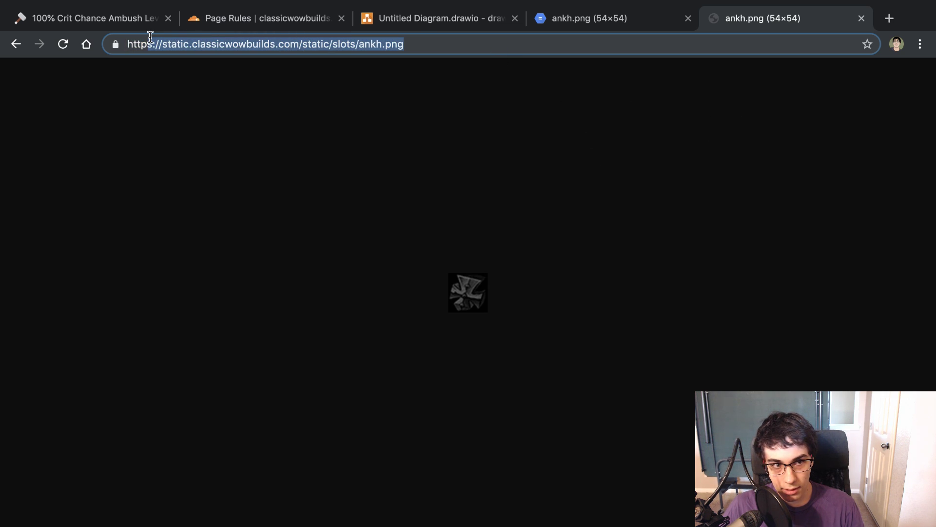
left_click(181, 42)
double_click(187, 43)
left_click(234, 42)
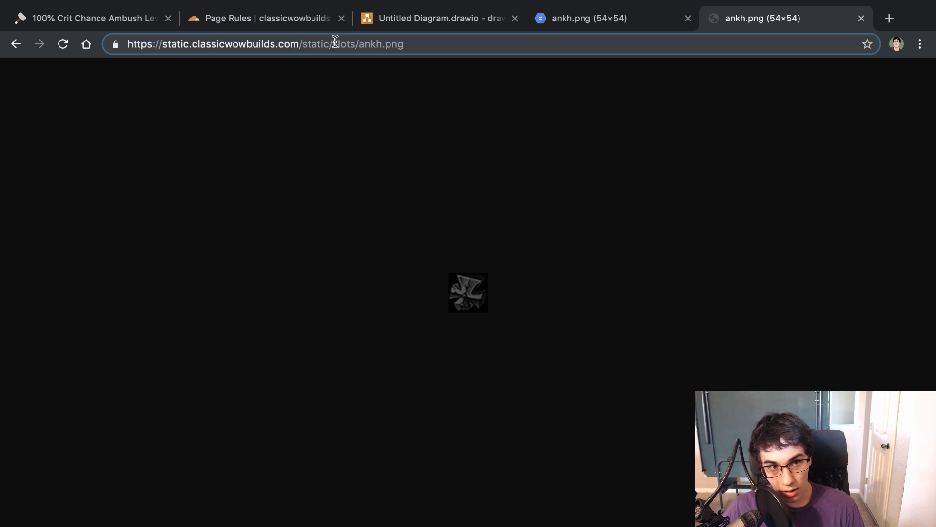
double_click(464, 46)
left_click(525, 103)
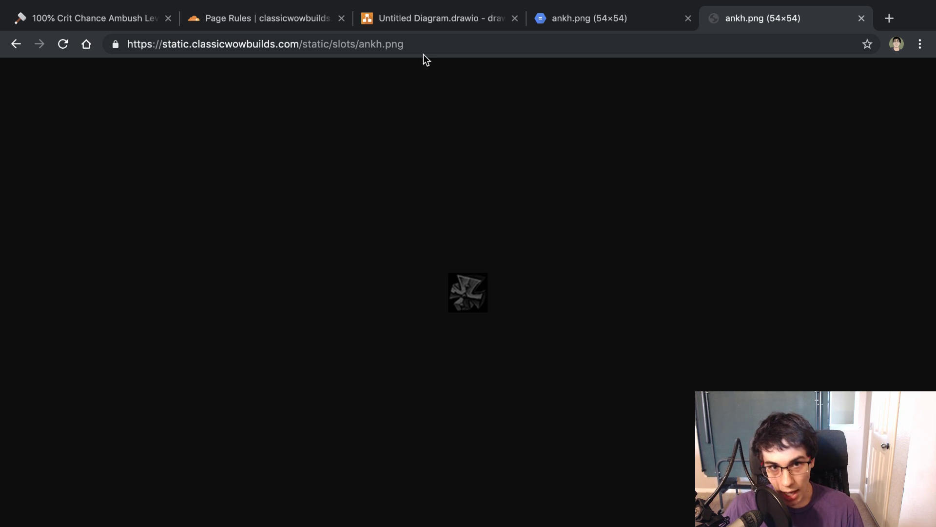
left_click_drag(424, 52, 220, 32)
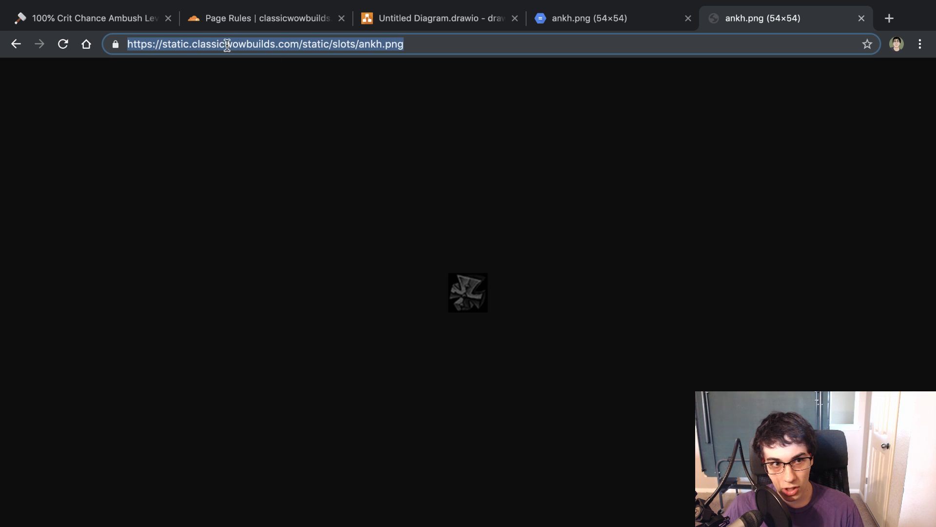
Point out the user, cdn cloud and server shapes in the draw.io Cache Hit diagram, then return to Cloudflare Page Rules.
left_click(416, 24)
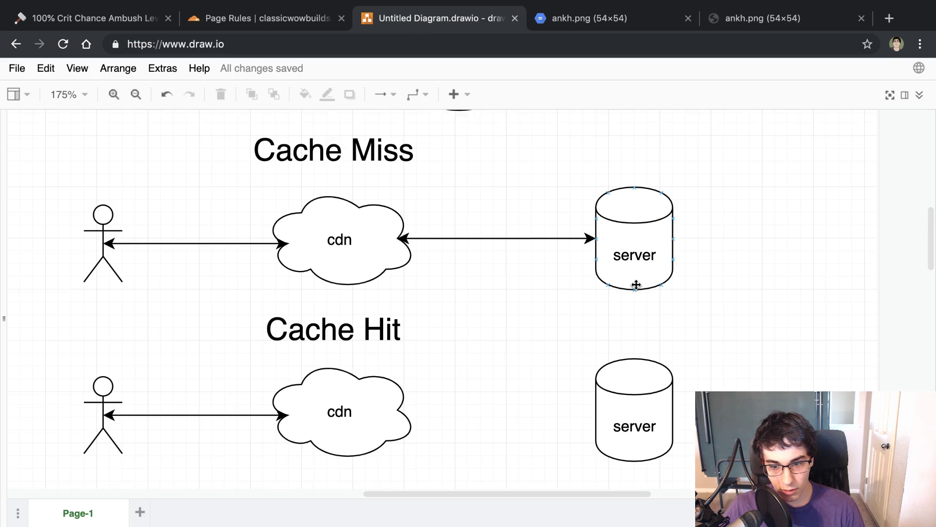
scroll(637, 284, "down", 3)
left_click(654, 329)
left_click(737, 284)
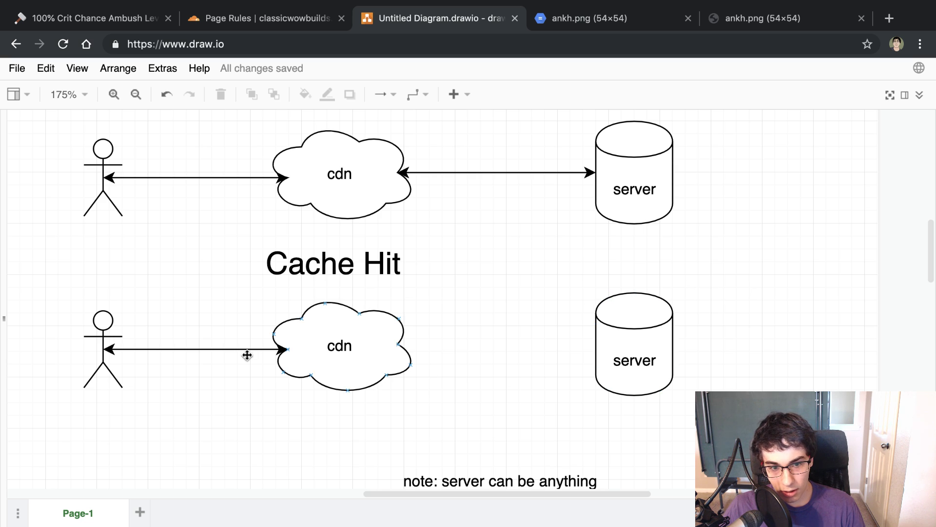
left_click(99, 335)
left_click(317, 347)
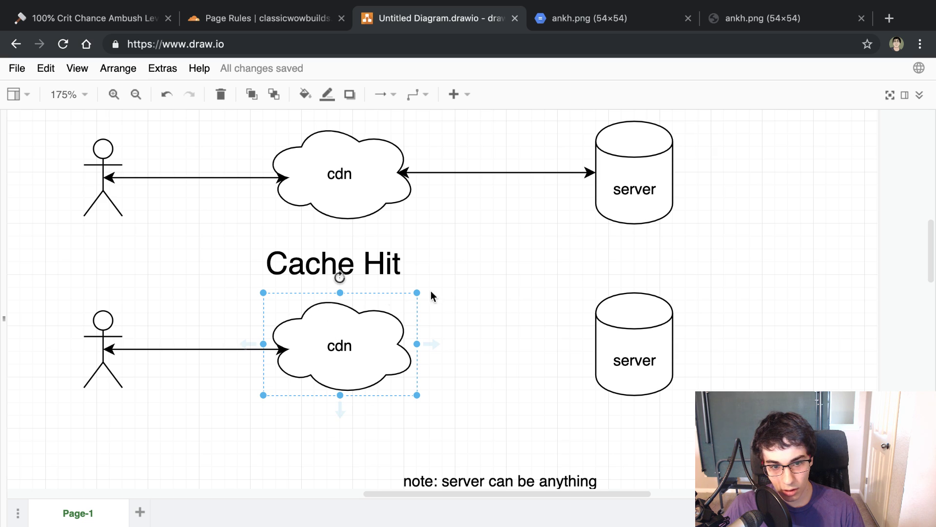
left_click(182, 396)
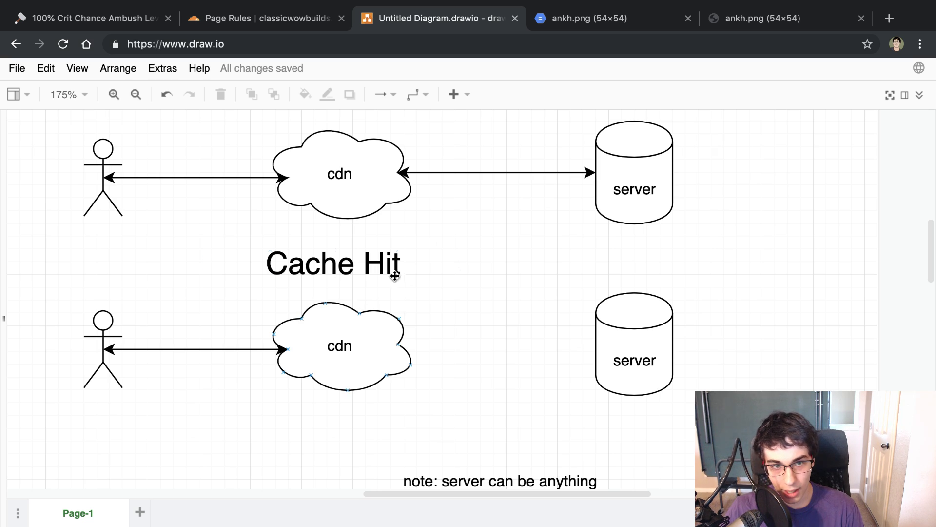
left_click(307, 20)
scroll(543, 184, "up", 5)
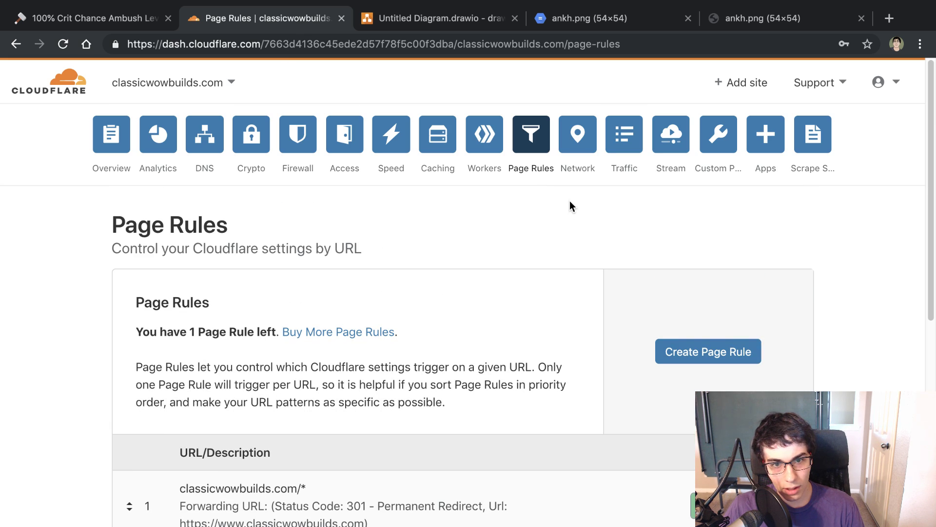
View the Caching settings page with its Purge Cache options.
left_click(438, 134)
scroll(652, 259, "down", 1)
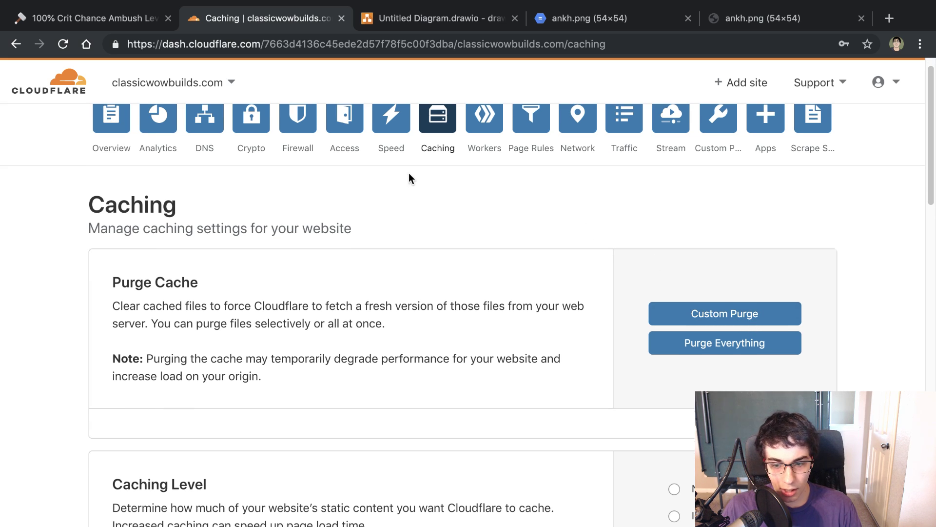
scroll(587, 305, "down", 4)
scroll(585, 292, "up", 4)
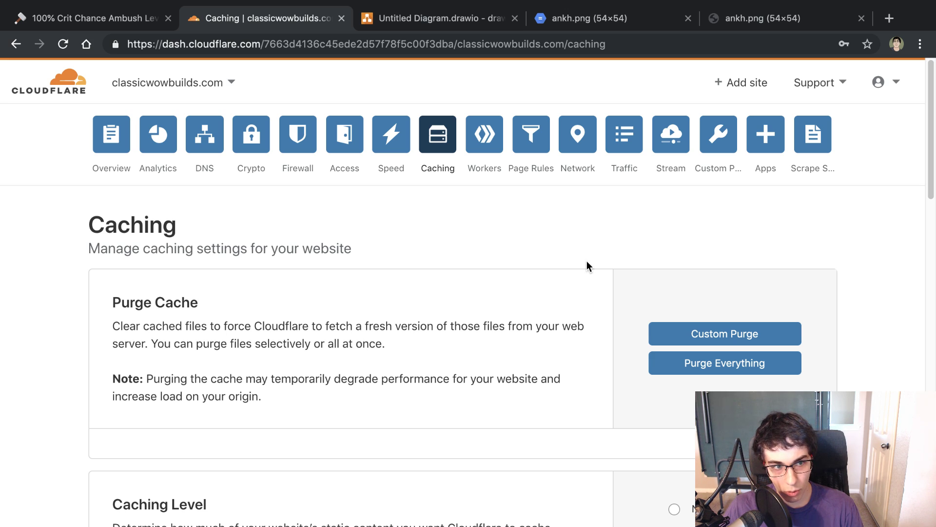
Review the Overview analytics (81 visitors, 24.95% cached) and the Development Mode quick action.
left_click(111, 134)
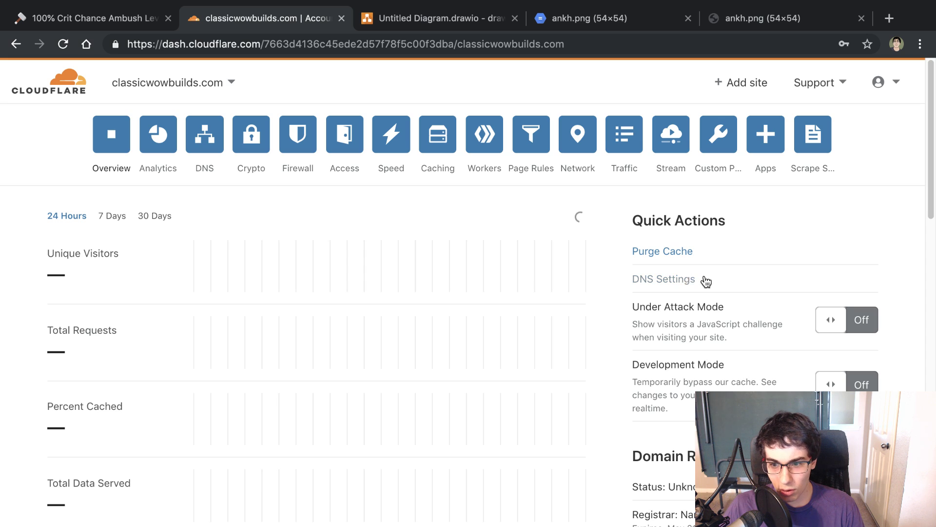
scroll(706, 282, "down", 8)
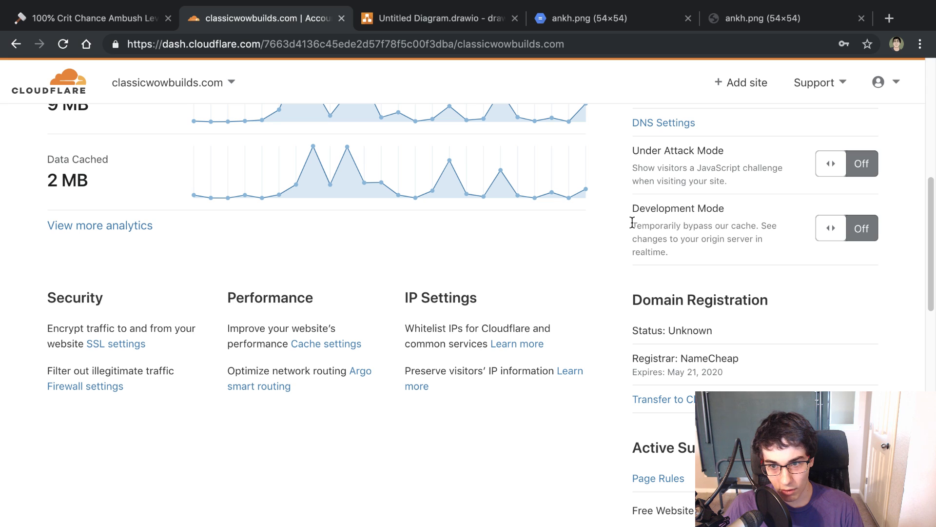
left_click_drag(633, 222, 744, 254)
left_click(795, 266)
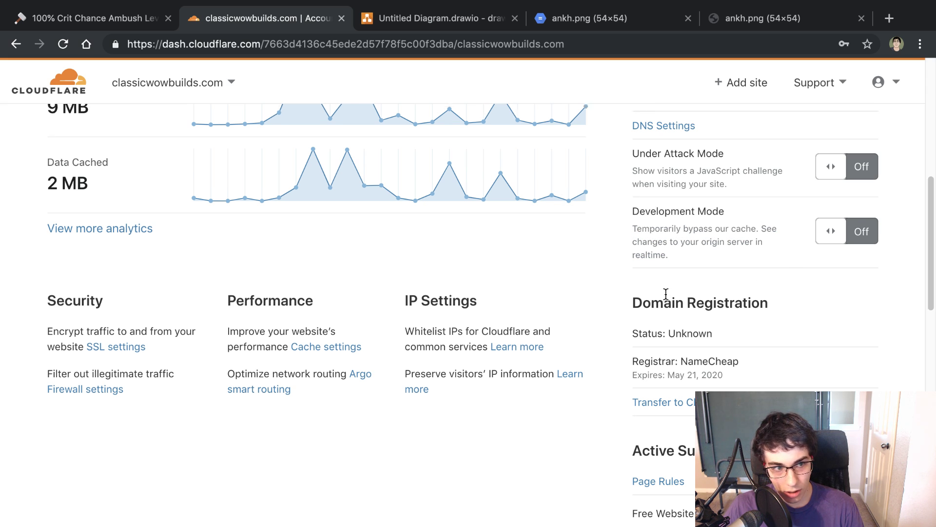
scroll(666, 294, "up", 8)
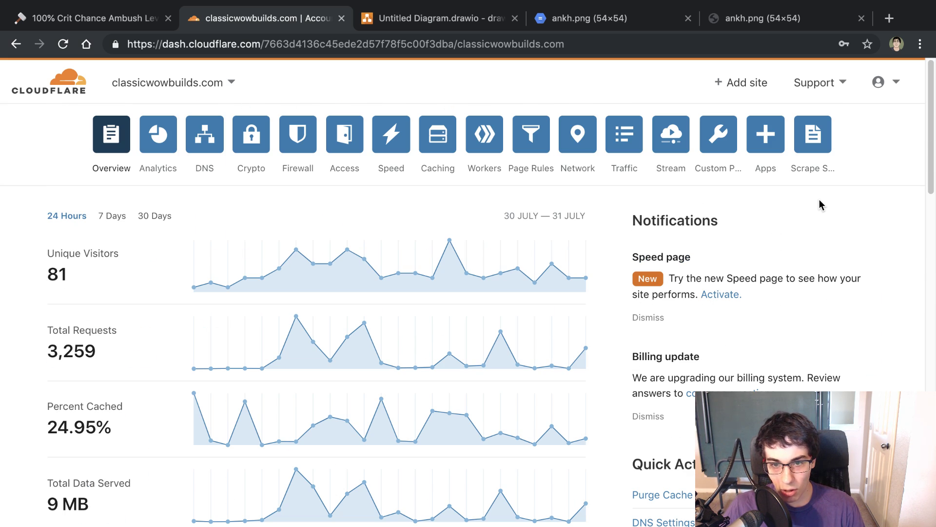